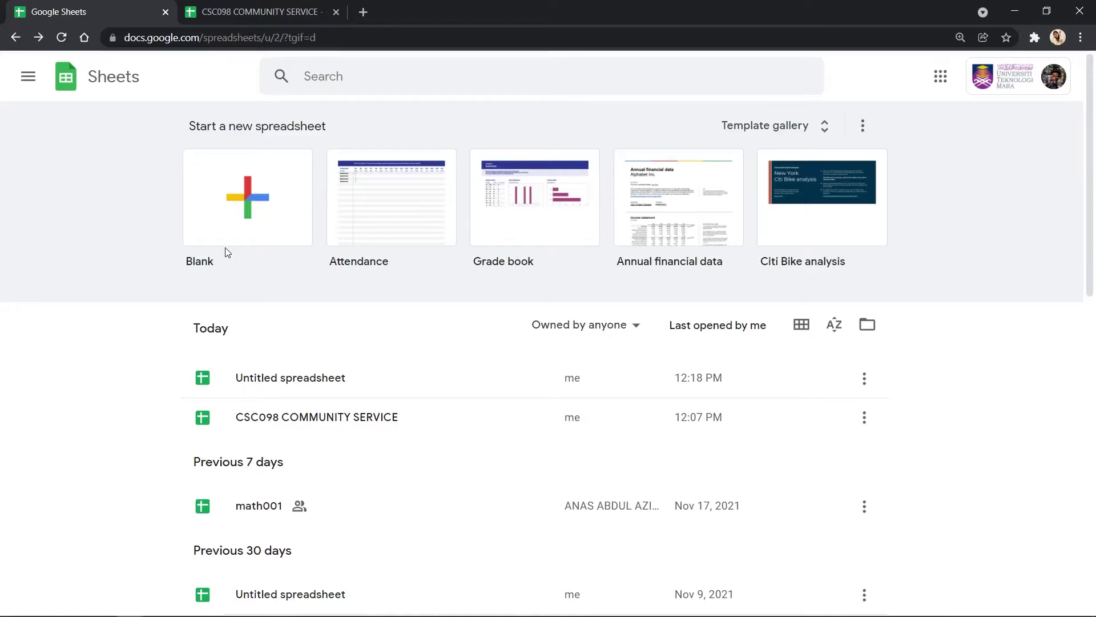
Step: Start a new spreadsheet from the Blank template on the Google Sheets home page
left_click(245, 206)
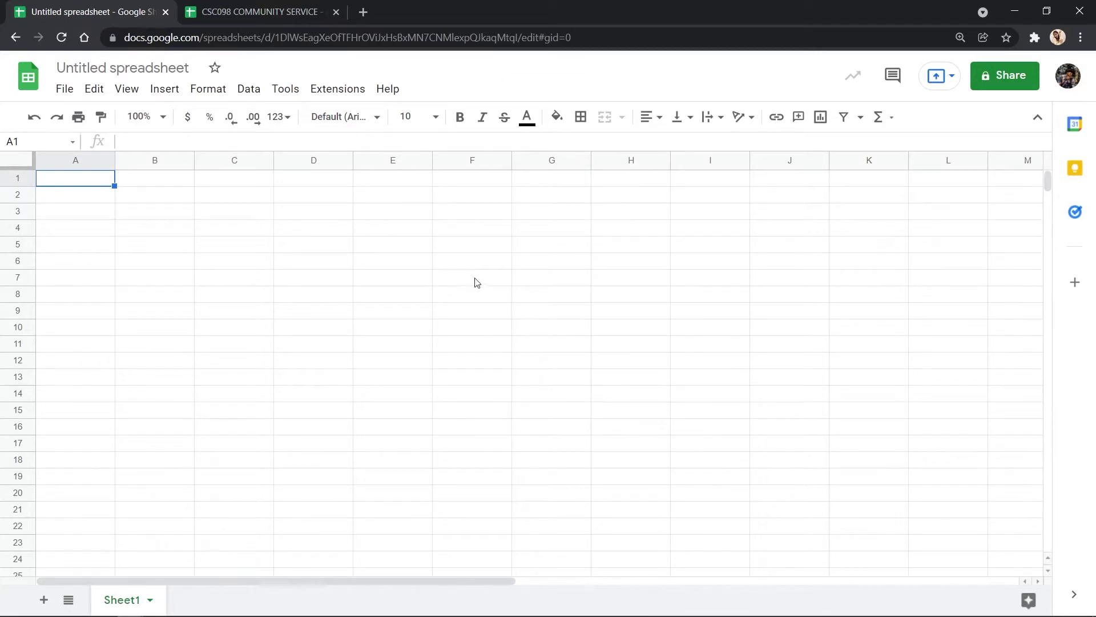
Step: Copy the Network/download-rate range A1:B11 from CSC098 COMMUNITY SERVICE, then return to Untitled spreadsheet
left_click(254, 12)
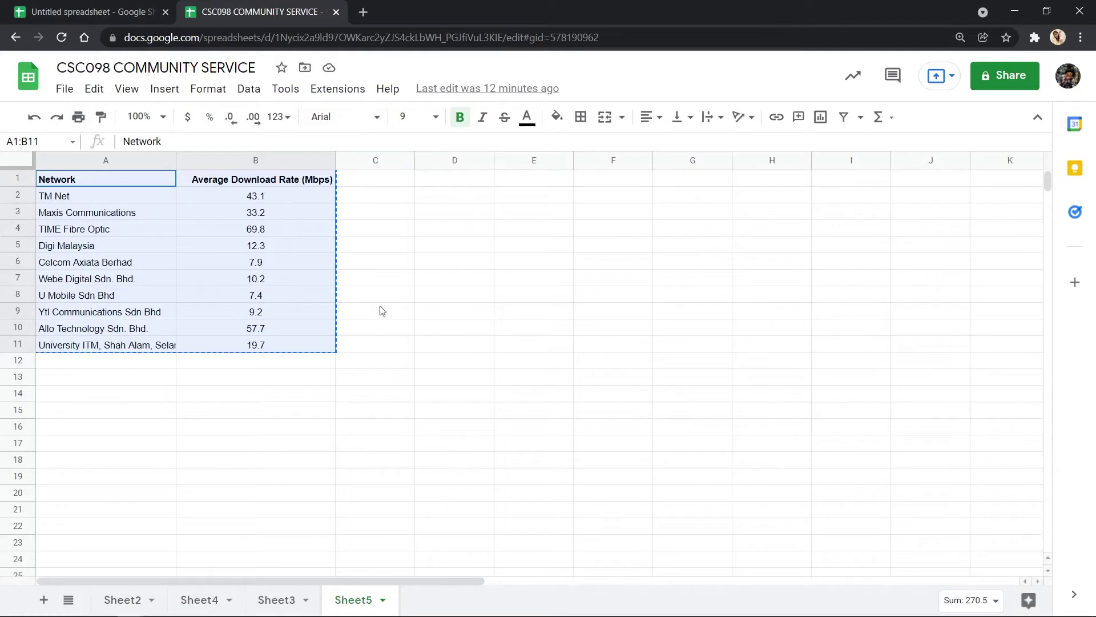
left_click(376, 231)
left_click(148, 180)
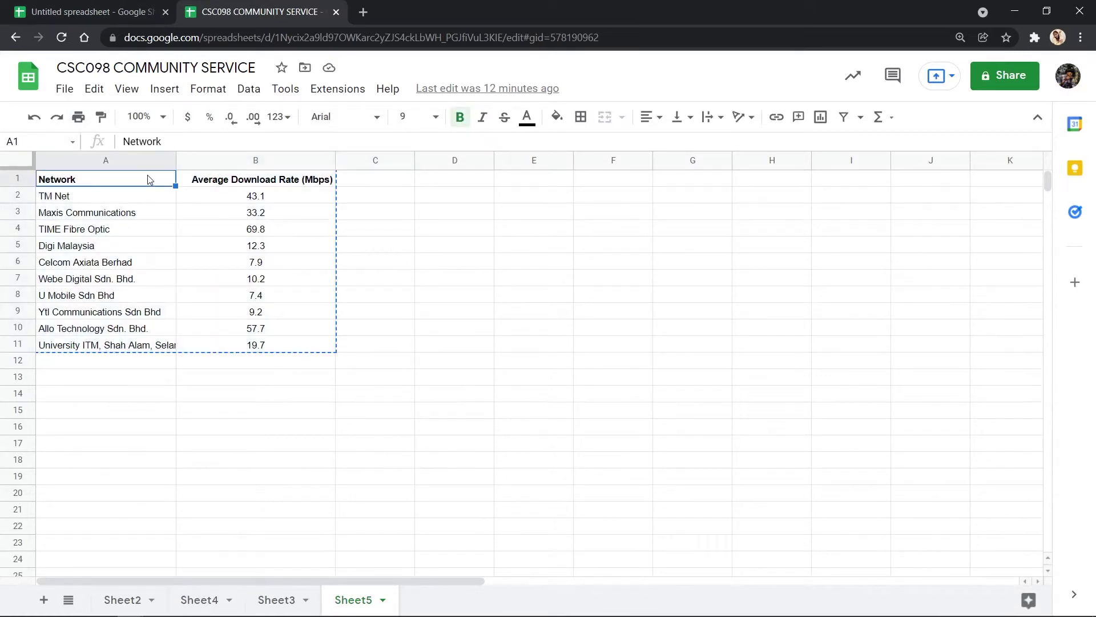
mouse_move(153, 182)
left_mouse_down()
mouse_move(210, 271)
mouse_move(287, 329)
mouse_move(241, 350)
left_mouse_up()
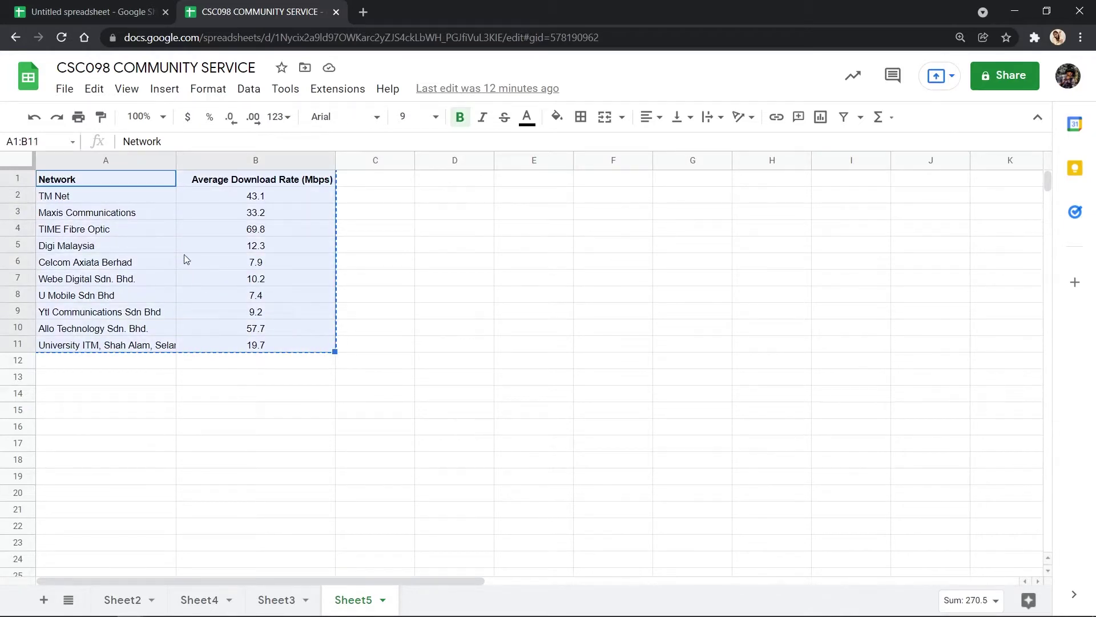
left_click_drag(218, 381, 209, 361)
left_click(140, 360)
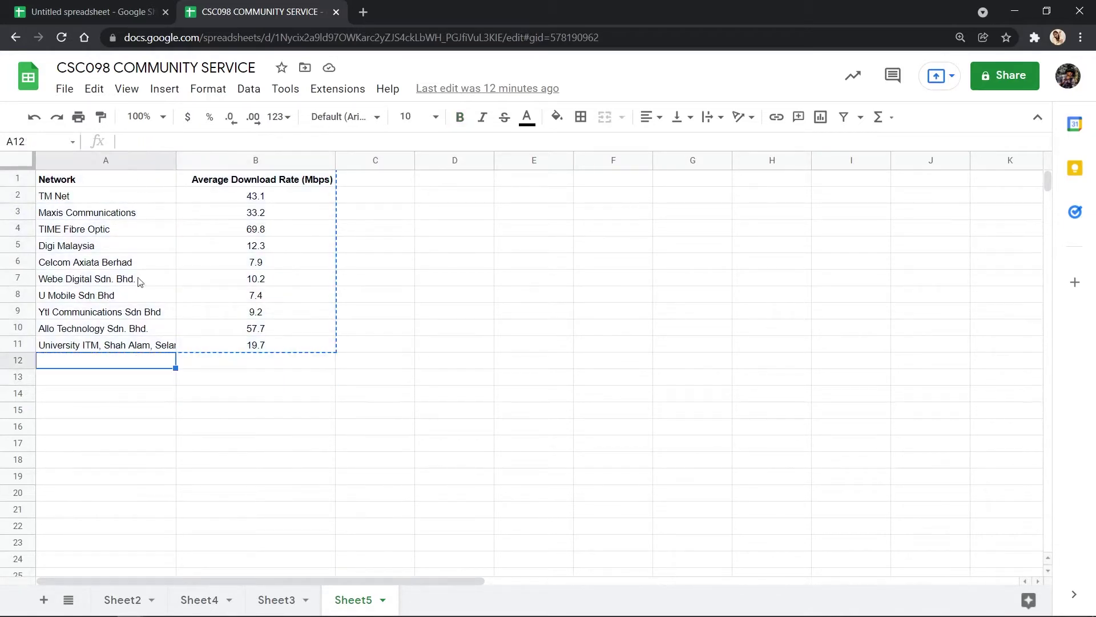
left_click_drag(140, 182, 231, 350)
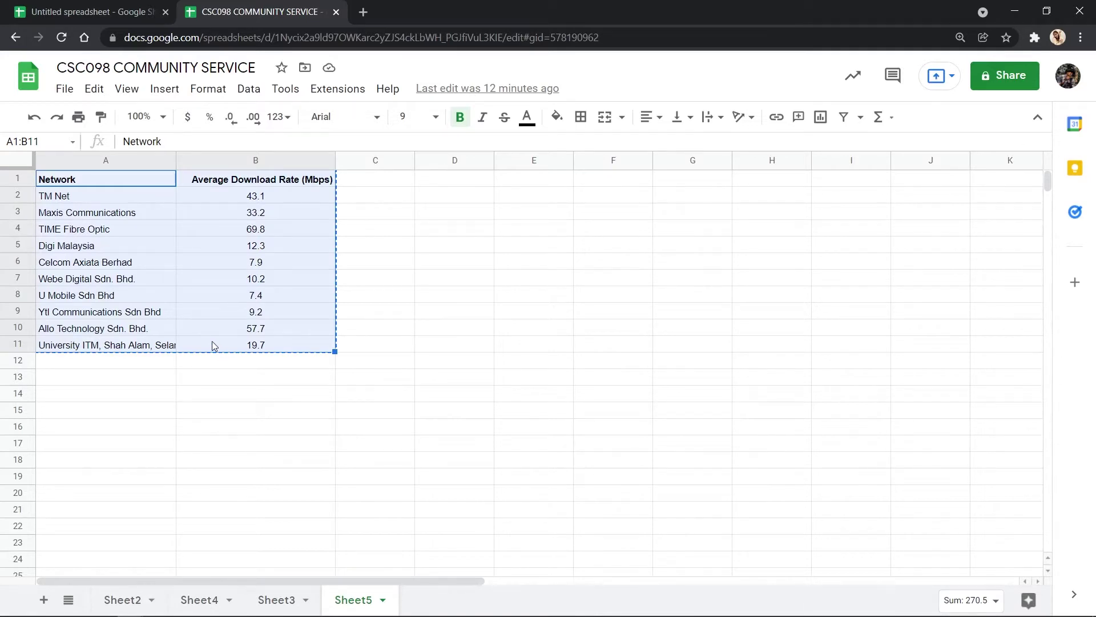
right_click(213, 346)
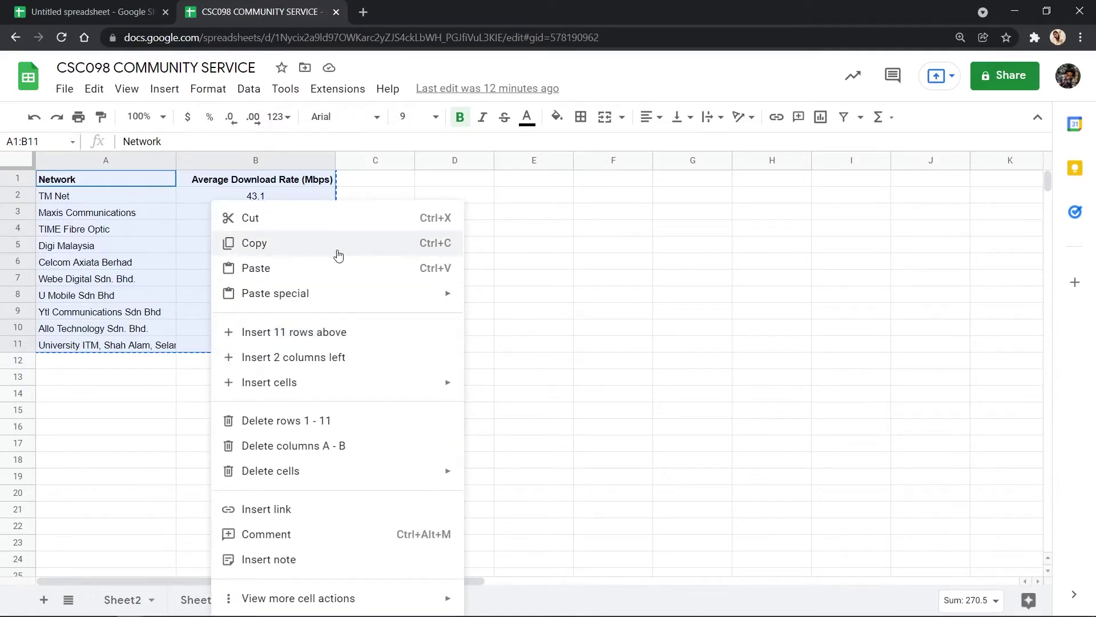
left_click(254, 243)
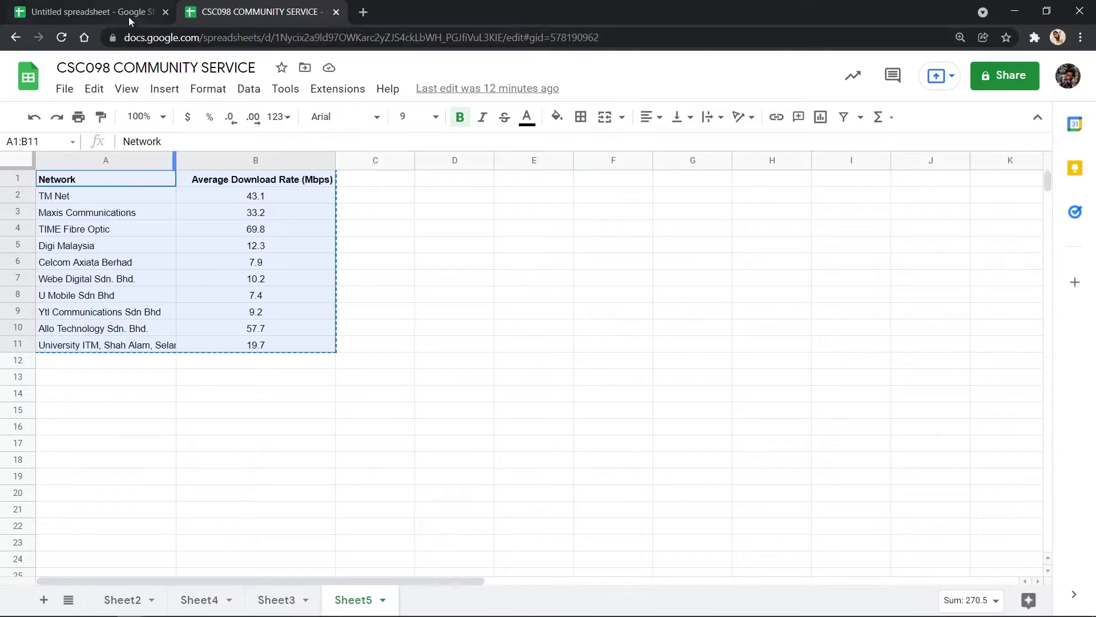
left_click(103, 12)
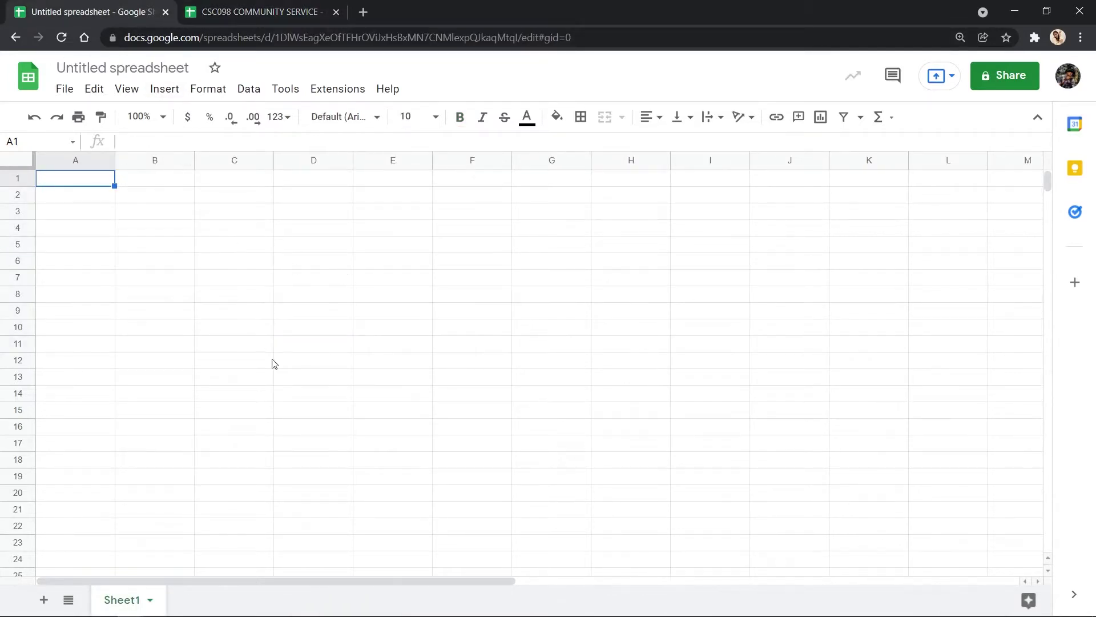
Step: Paste the table at A1 and widen columns A and B to fit names and headers
right_click(87, 189)
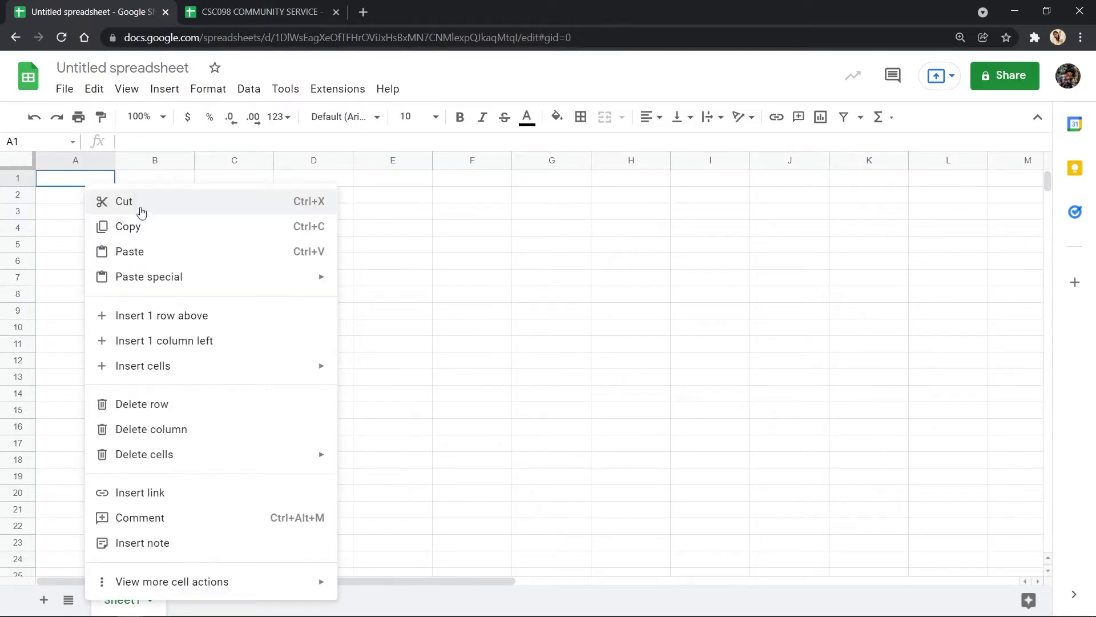
left_click(214, 251)
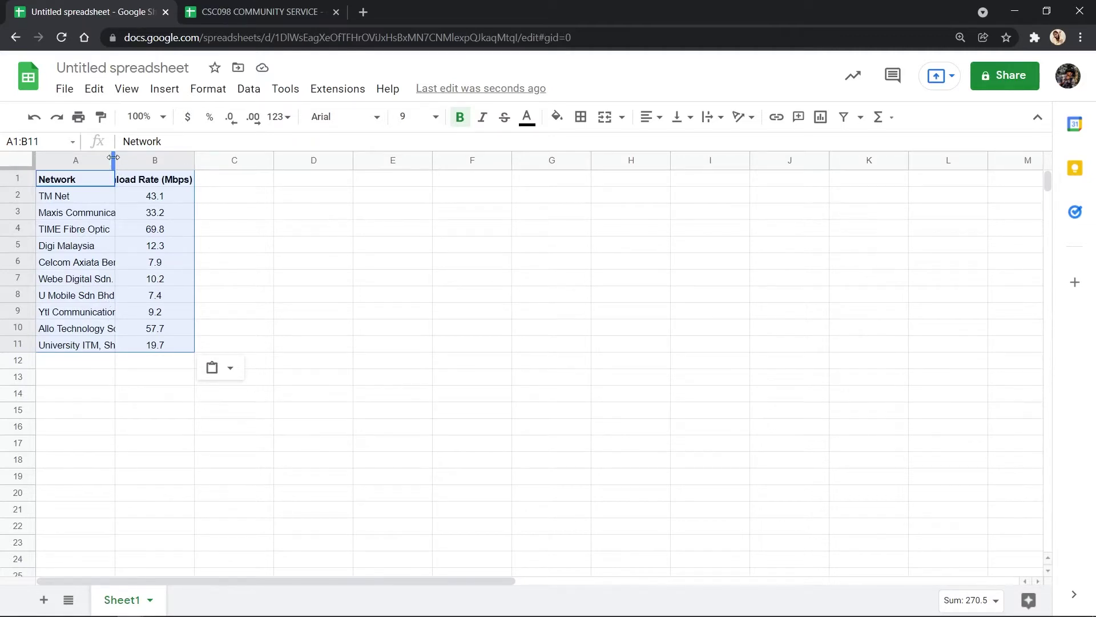
left_click_drag(193, 161, 289, 161)
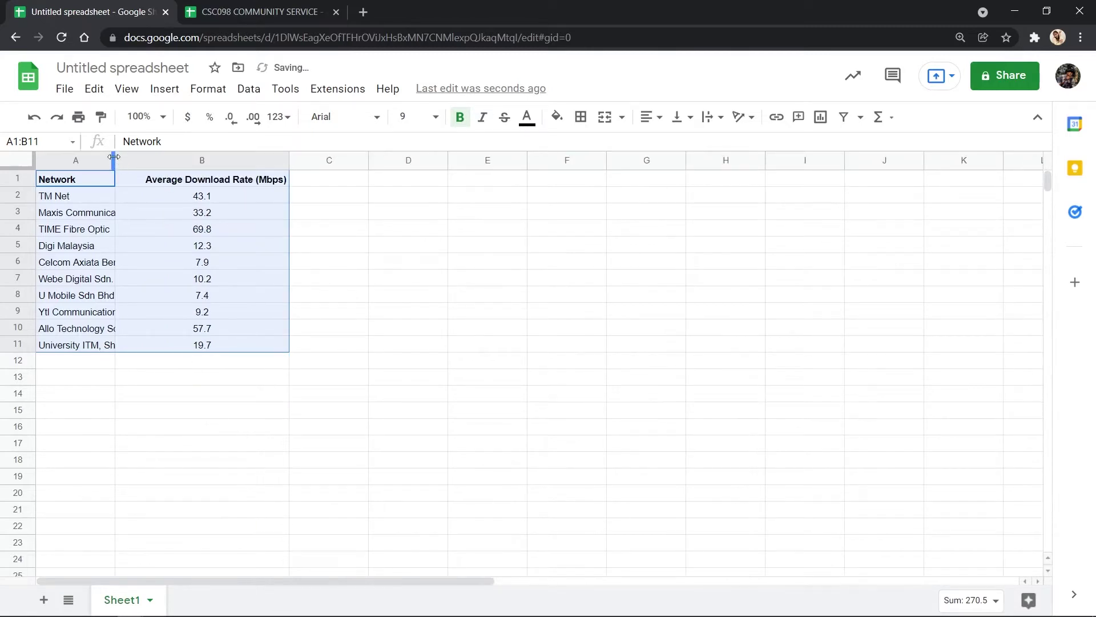
left_click_drag(114, 156, 237, 162)
left_click(183, 163)
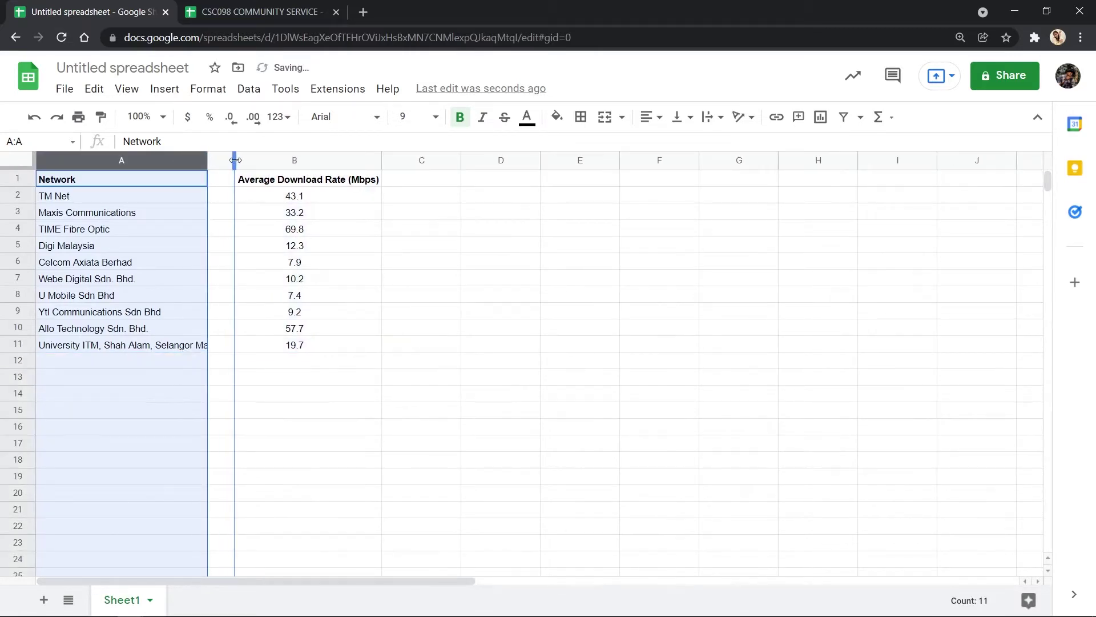
left_click(303, 374)
double_click(926, 328)
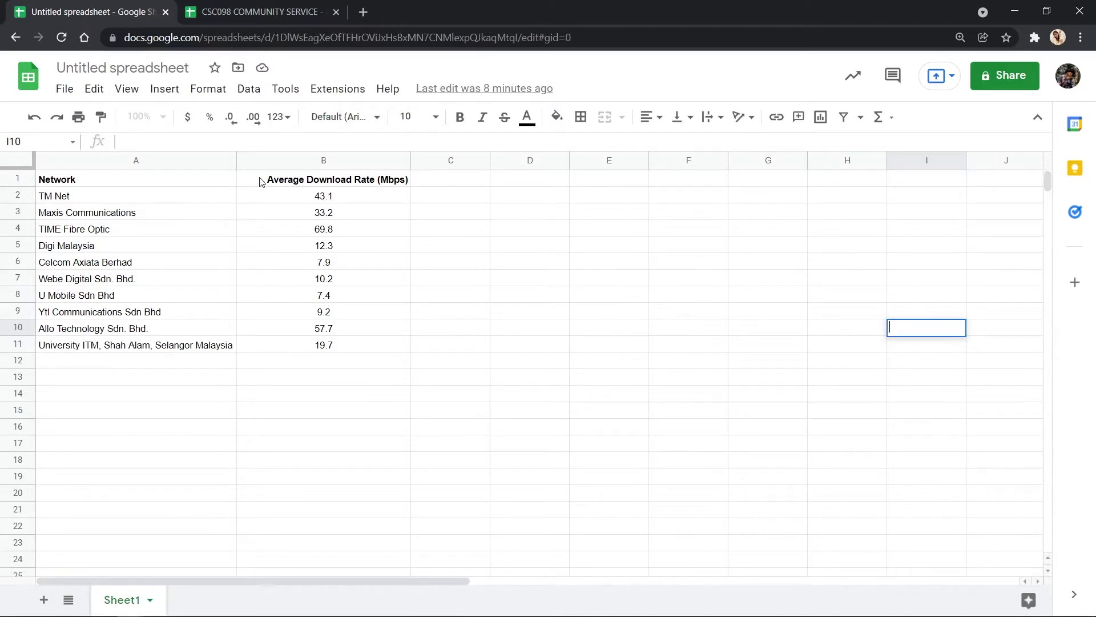
Step: Sort B1:B11 A to Z so an ascending copy (7.4 to 69.8 Mbps) fills A13:B23
left_click_drag(254, 181, 354, 349)
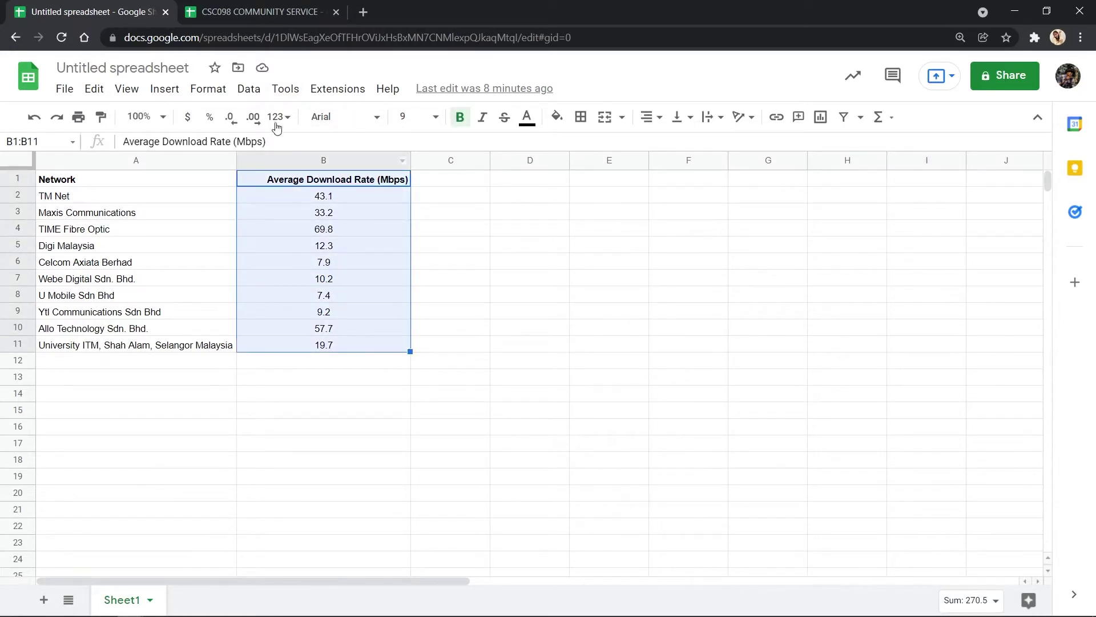
left_click(249, 94)
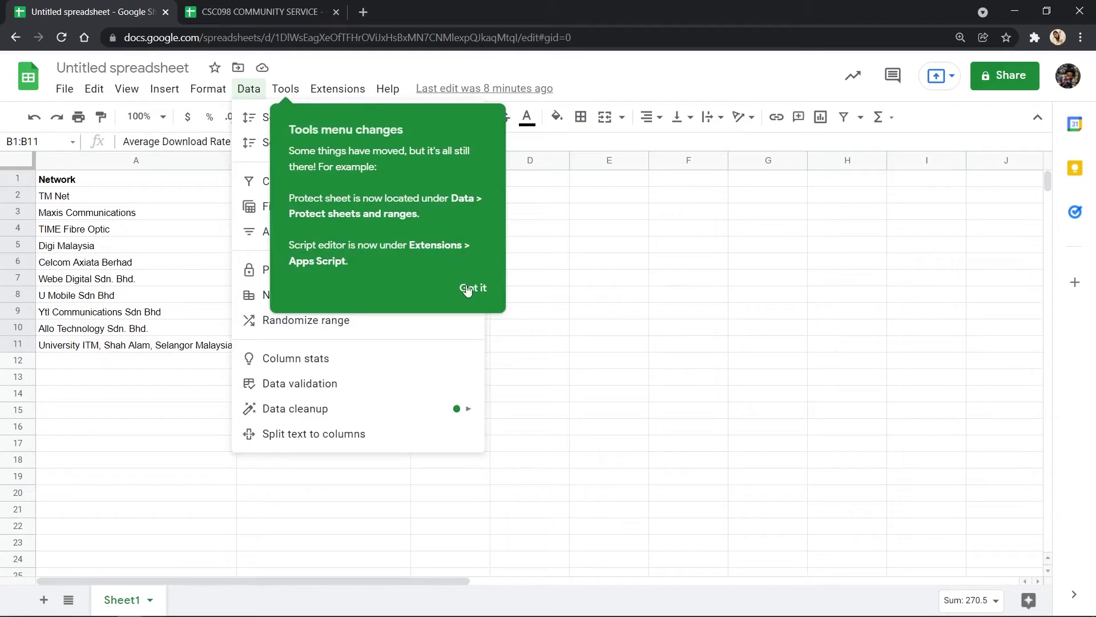
left_click(467, 290)
left_click(285, 89)
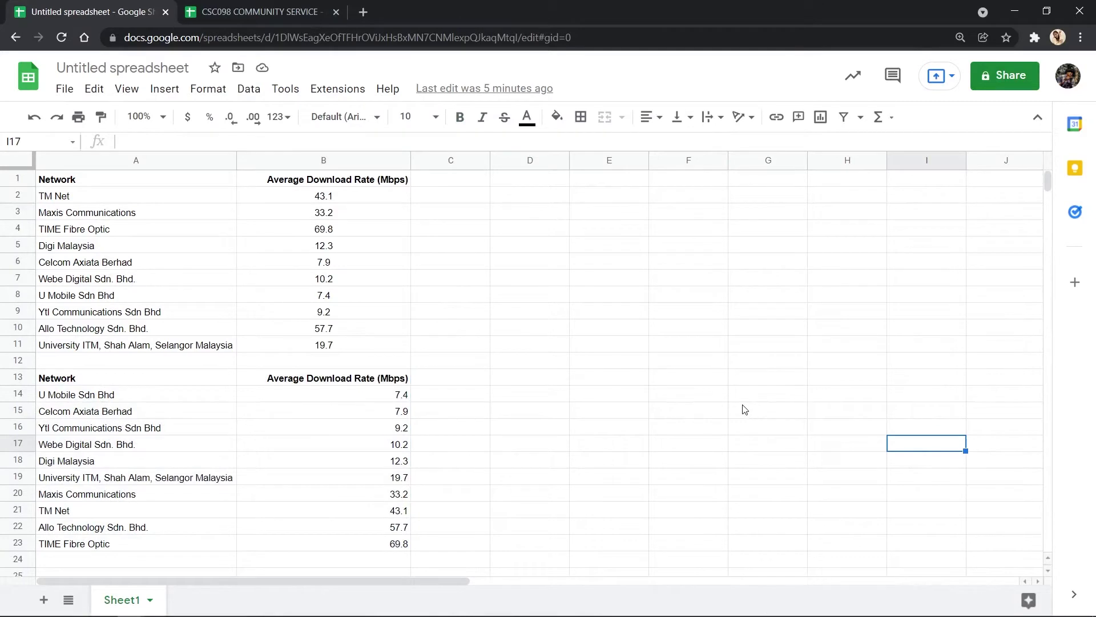
scroll(287, 331, "down", 1)
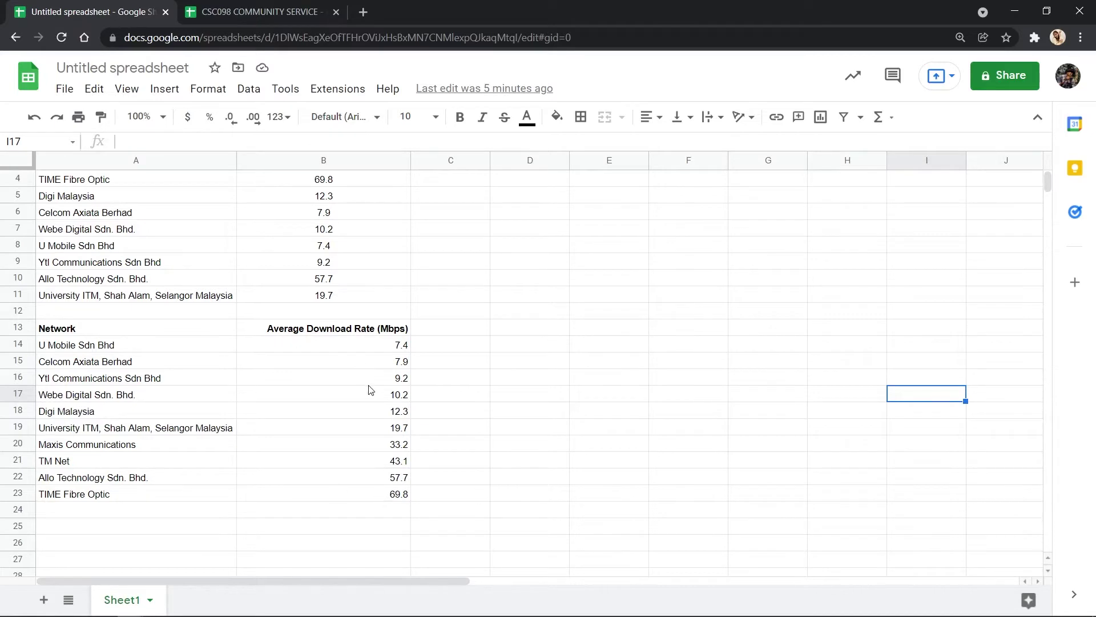
scroll(370, 390, "up", 1)
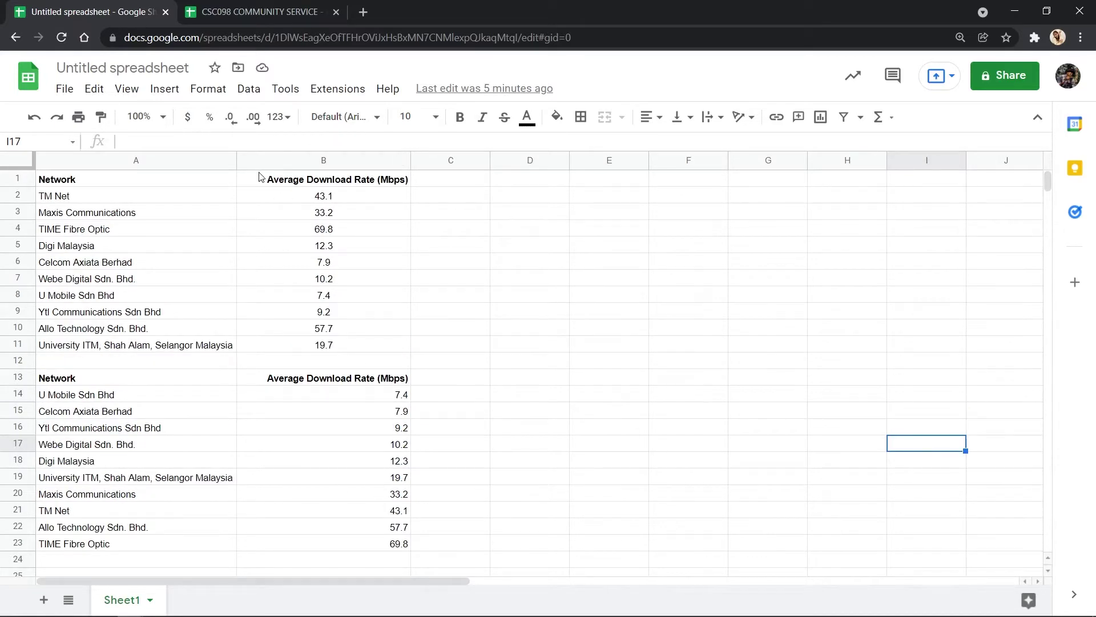
Step: Sort the sheet by column B Z to A, giving a descending copy (69.8 to 7.4 Mbps) in A25:B35
left_click_drag(270, 181, 351, 350)
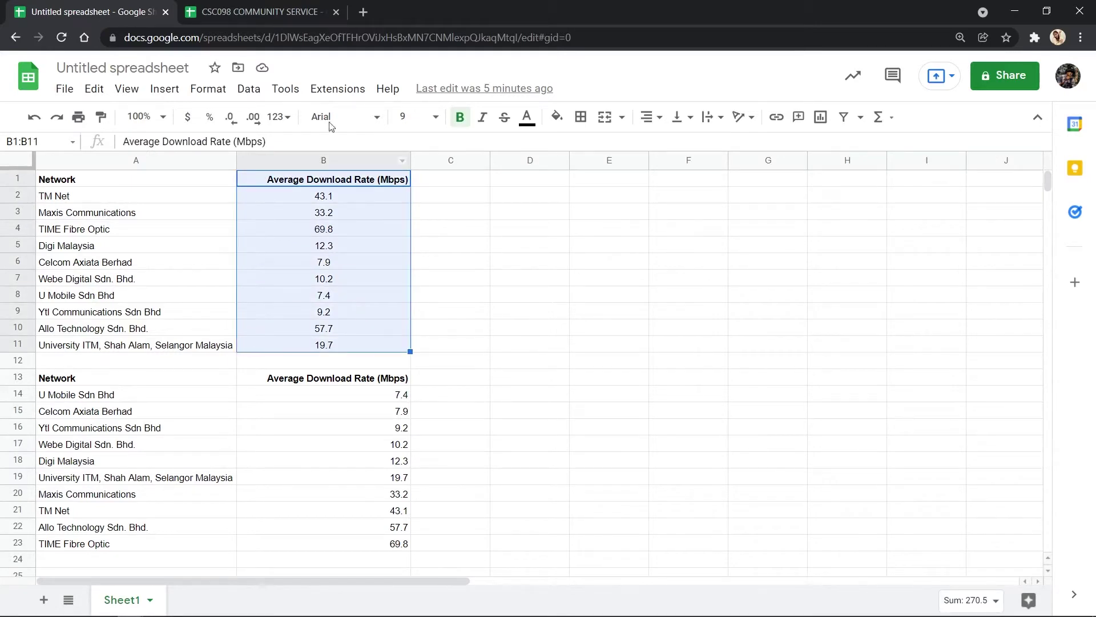
left_click(244, 91)
mouse_move(288, 118)
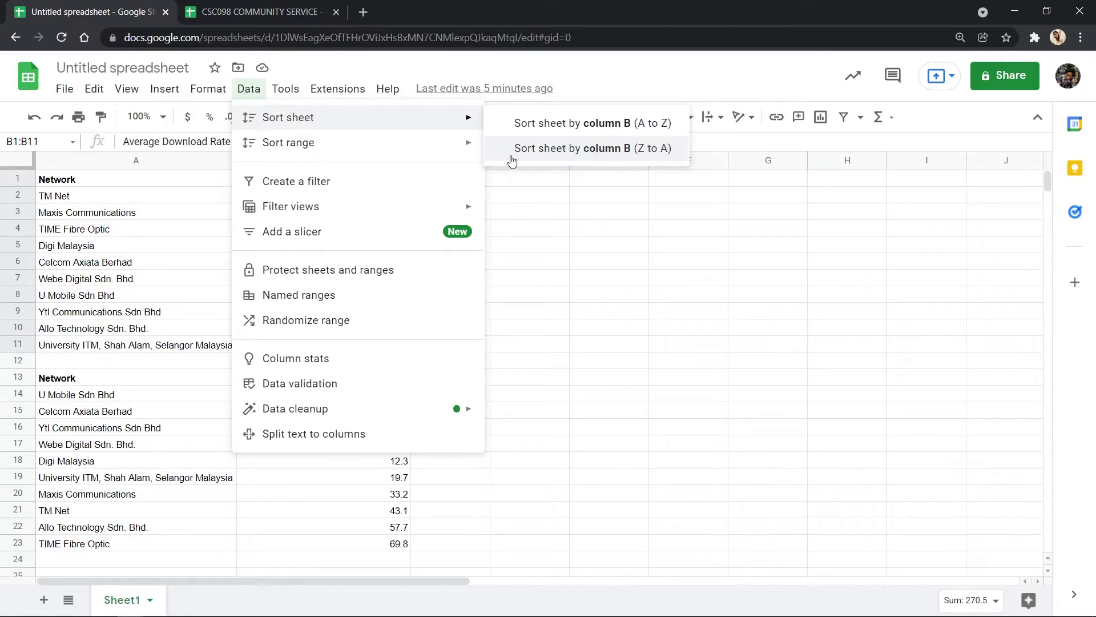
left_click(633, 148)
scroll(512, 372, "down", 2)
scroll(480, 371, "down", 1)
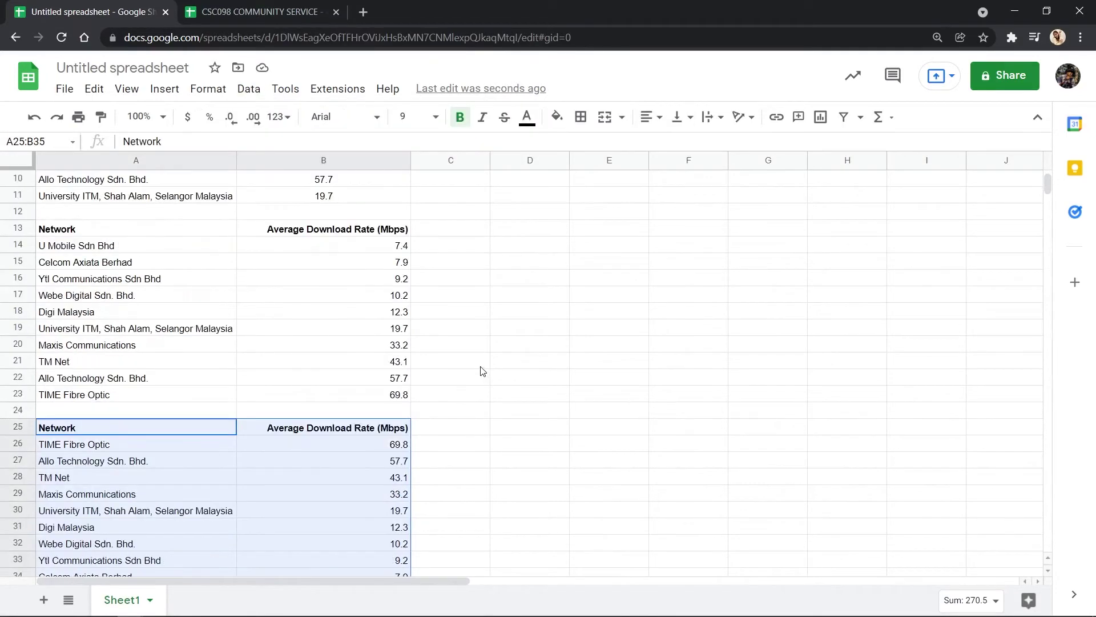
scroll(409, 370, "down", 2)
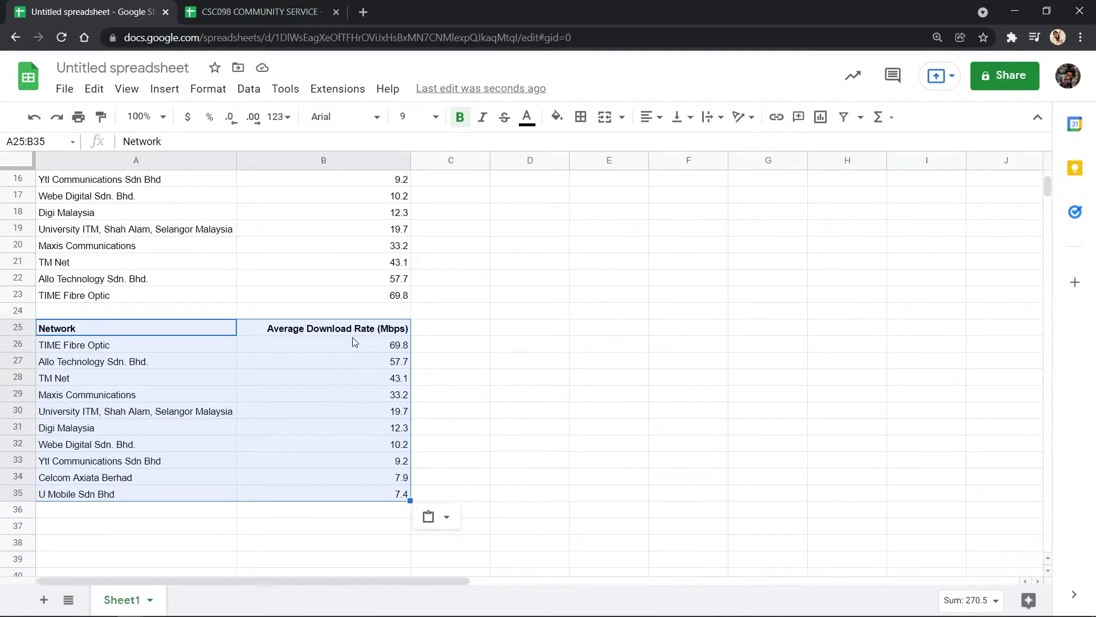
scroll(365, 489, "up", 4)
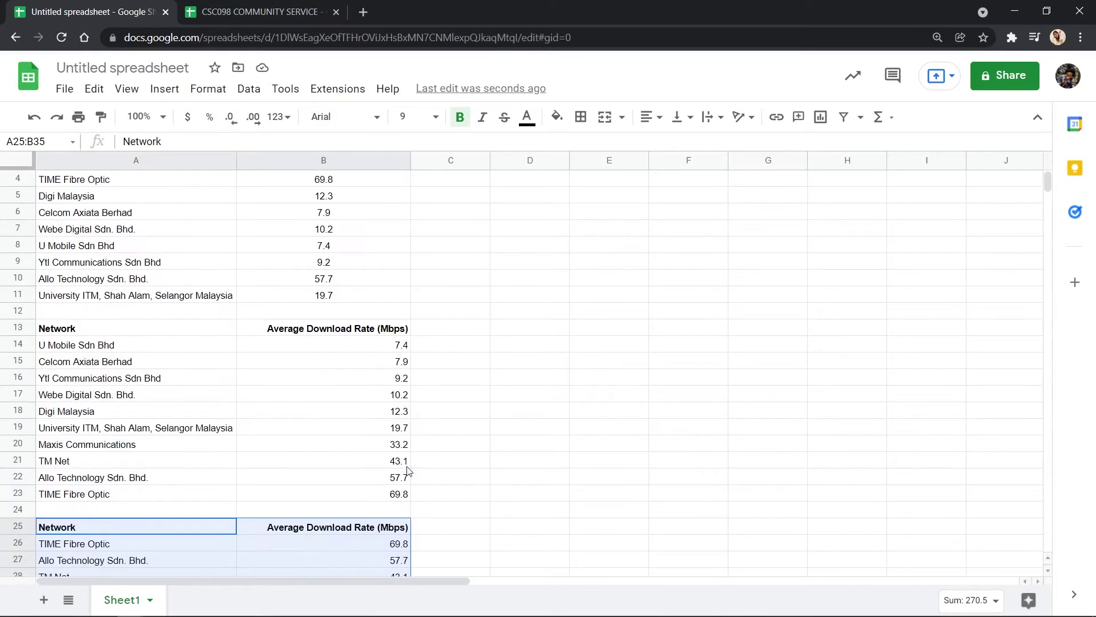
scroll(369, 366, "up", 1)
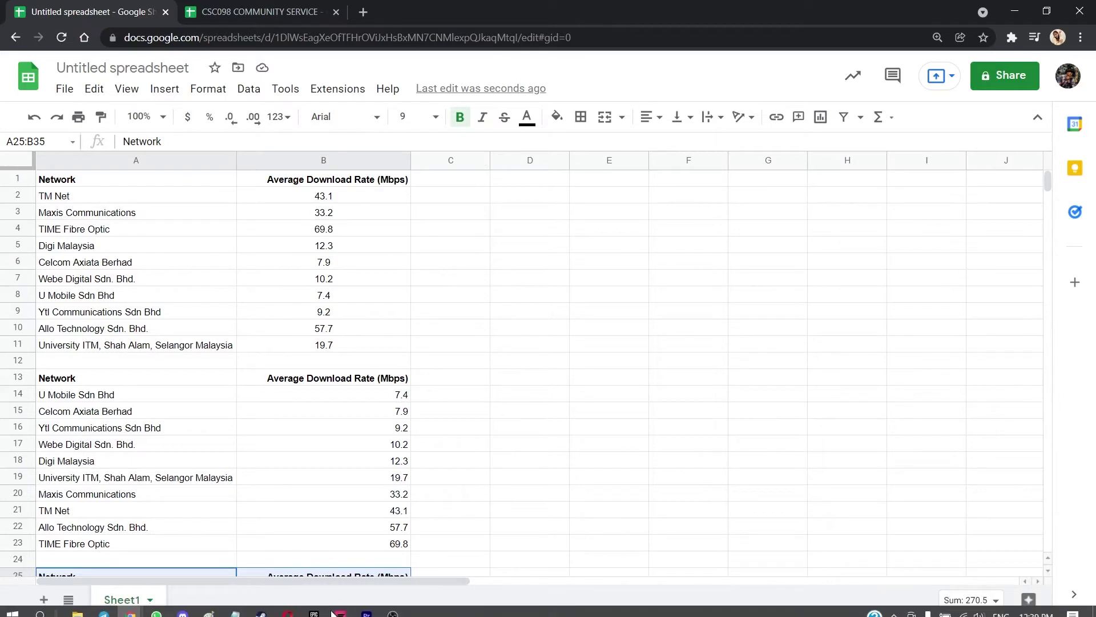
Step: Insert a chart of A1:B11 and open the Chart editor's Chart type dropdown
left_click_drag(158, 181, 332, 352)
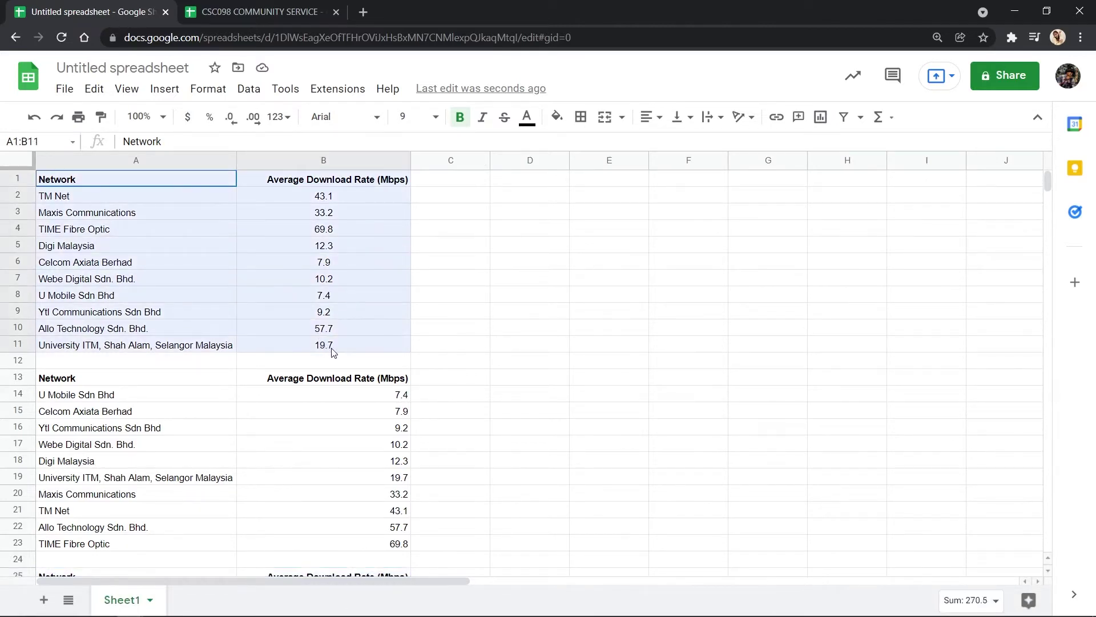
left_click(819, 120)
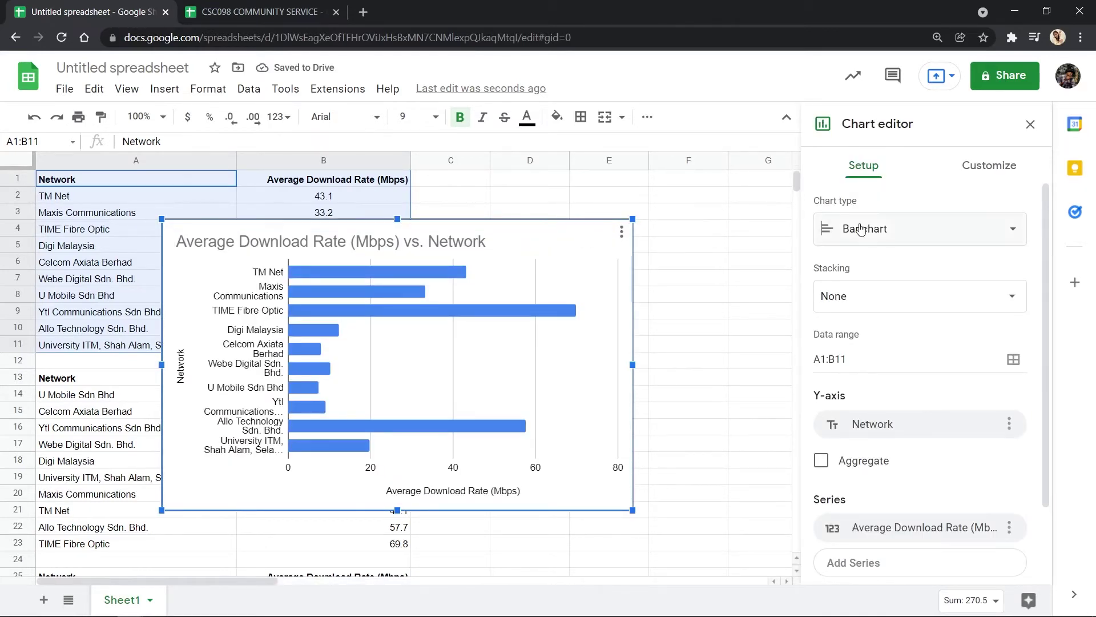
left_click(870, 238)
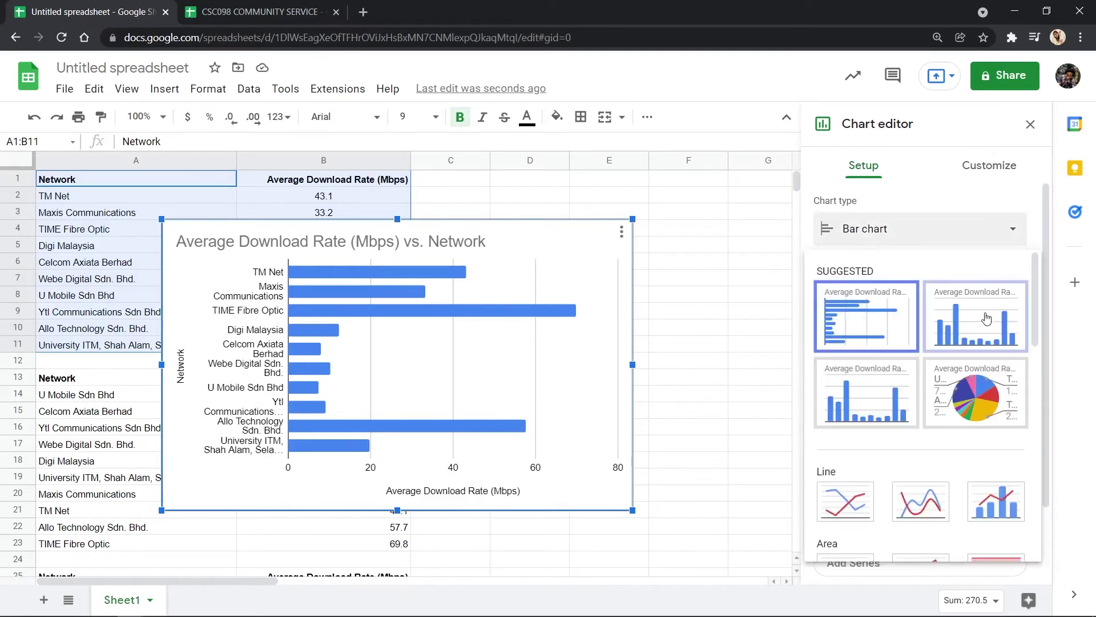
scroll(981, 316, "down", 3)
mouse_move(1033, 310)
left_mouse_down()
mouse_move(1032, 290)
mouse_move(1034, 301)
left_mouse_up()
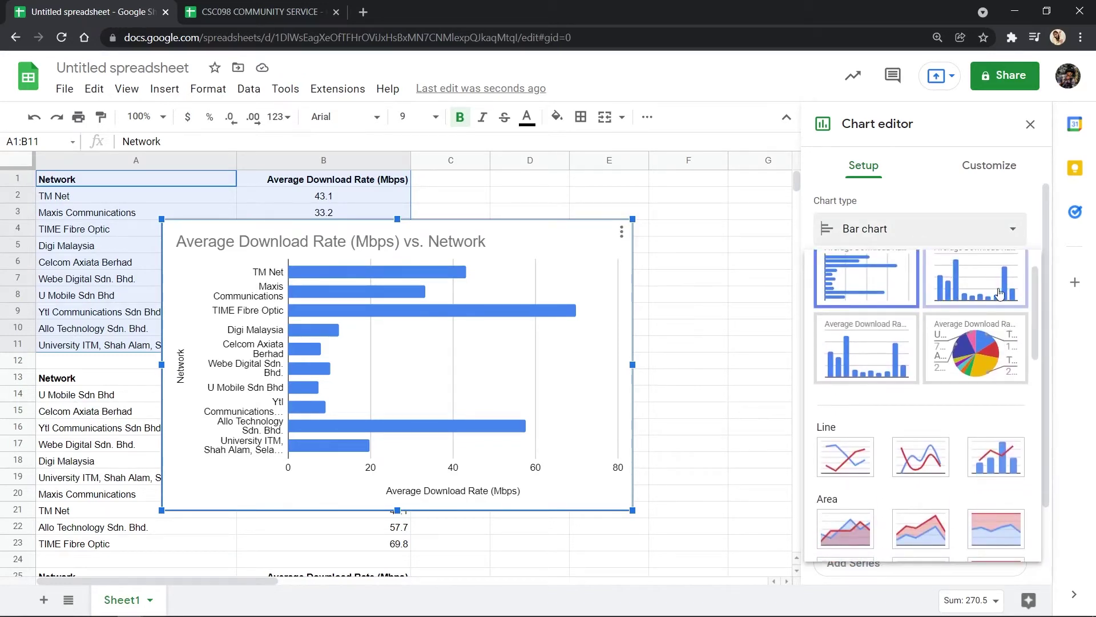
Step: Change the first chart's type to a Pie chart
left_click(951, 285)
left_click(919, 229)
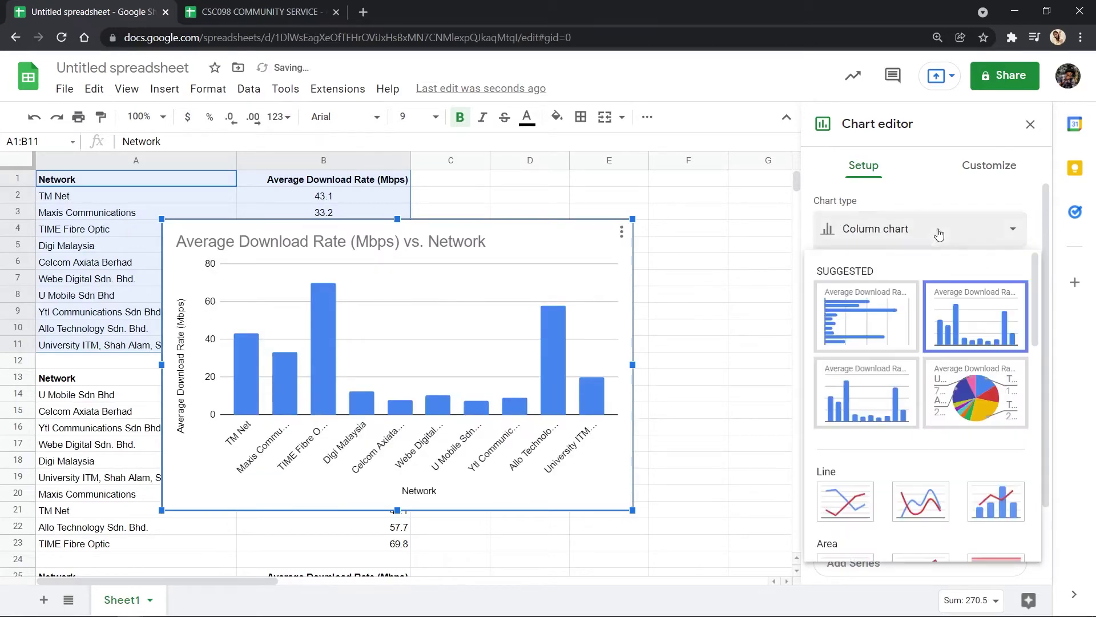
left_click(967, 398)
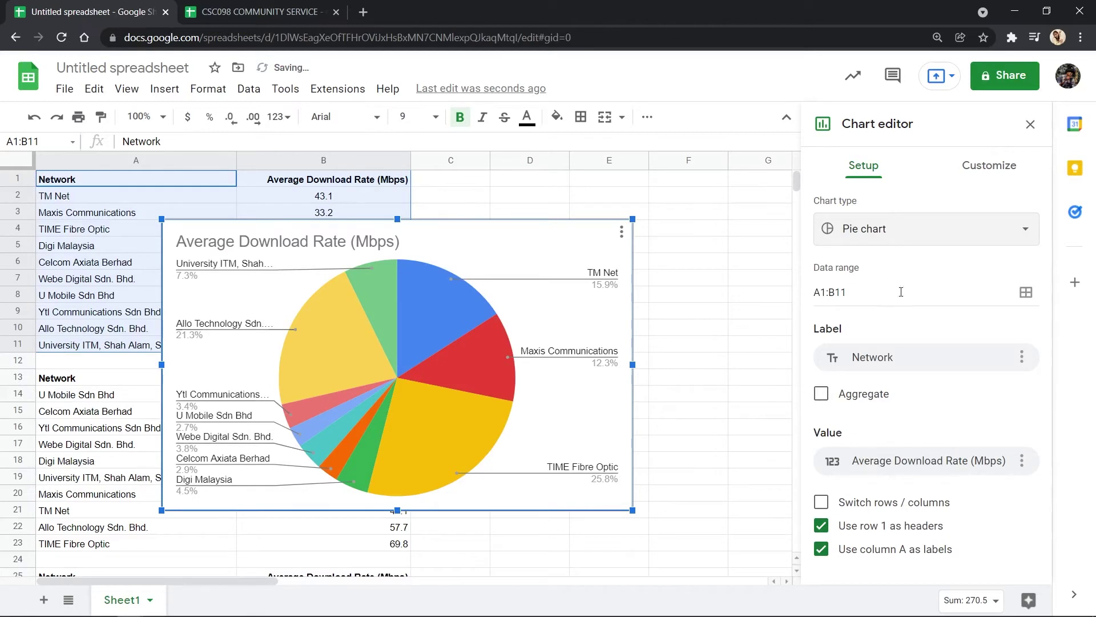
left_click(945, 248)
scroll(908, 371, "down", 2)
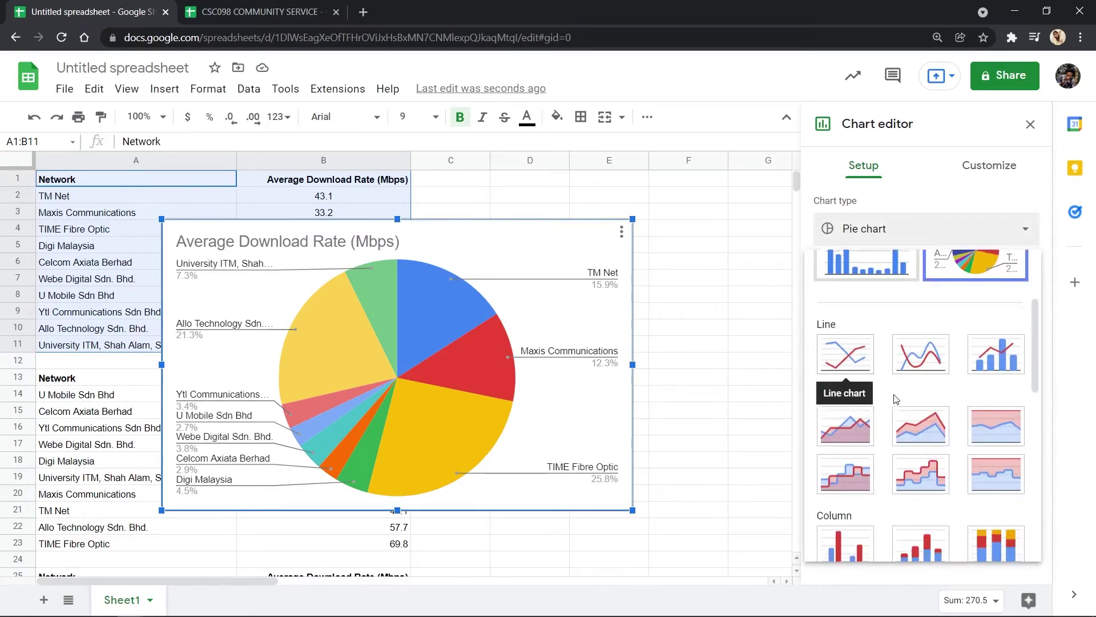
scroll(868, 377, "down", 3)
scroll(885, 399, "down", 1)
scroll(900, 422, "down", 2)
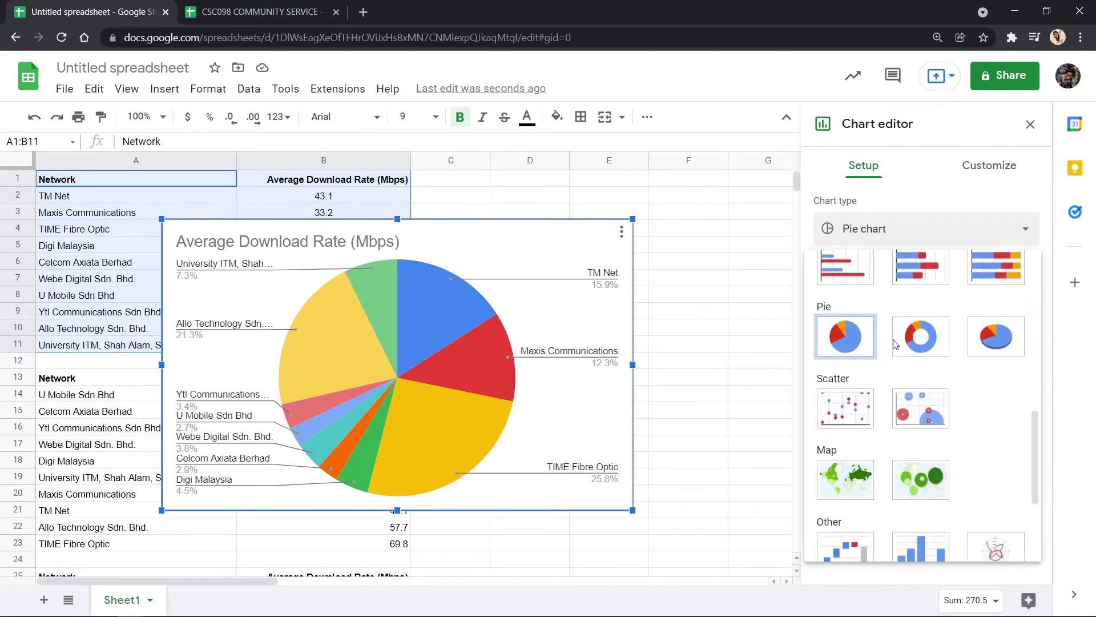
scroll(893, 339, "up", 4)
scroll(914, 286, "up", 5)
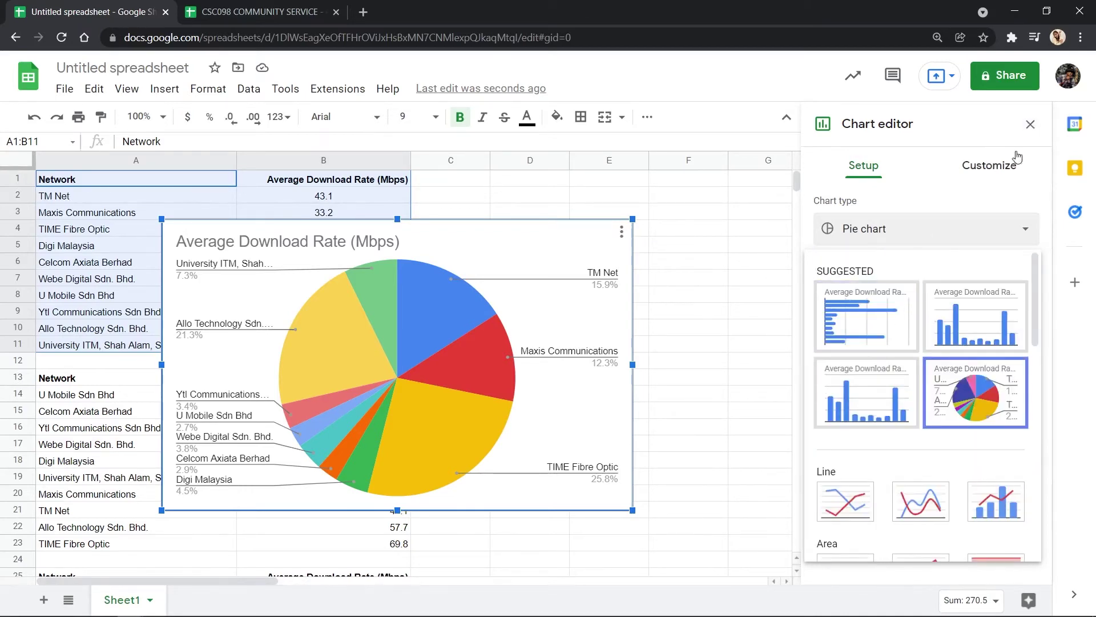
scroll(592, 193, "down", 1)
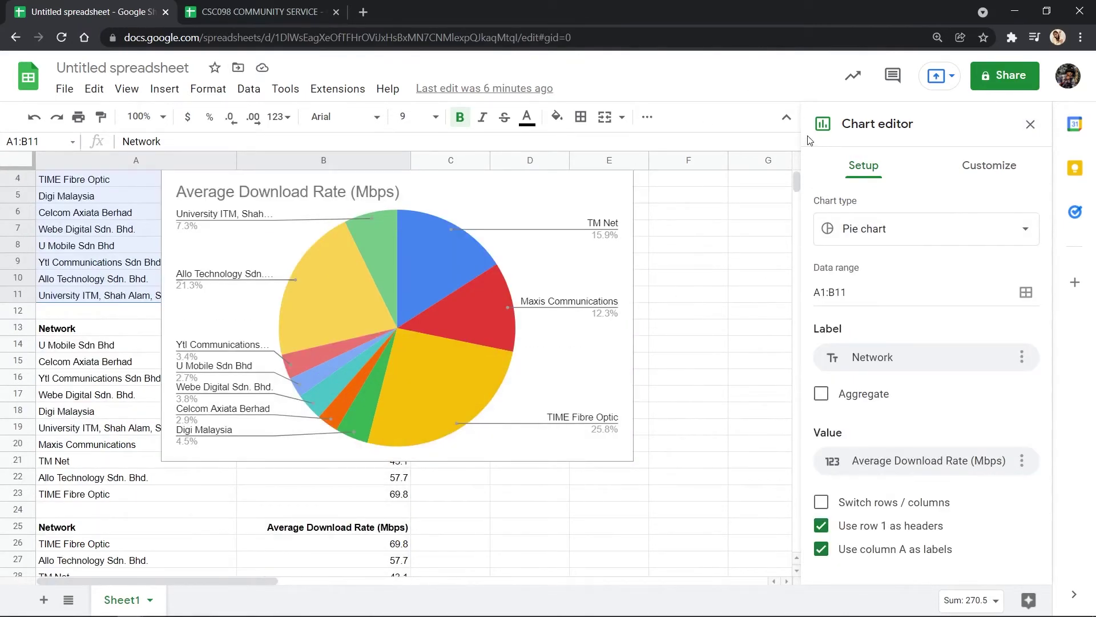
scroll(629, 296, "up", 1)
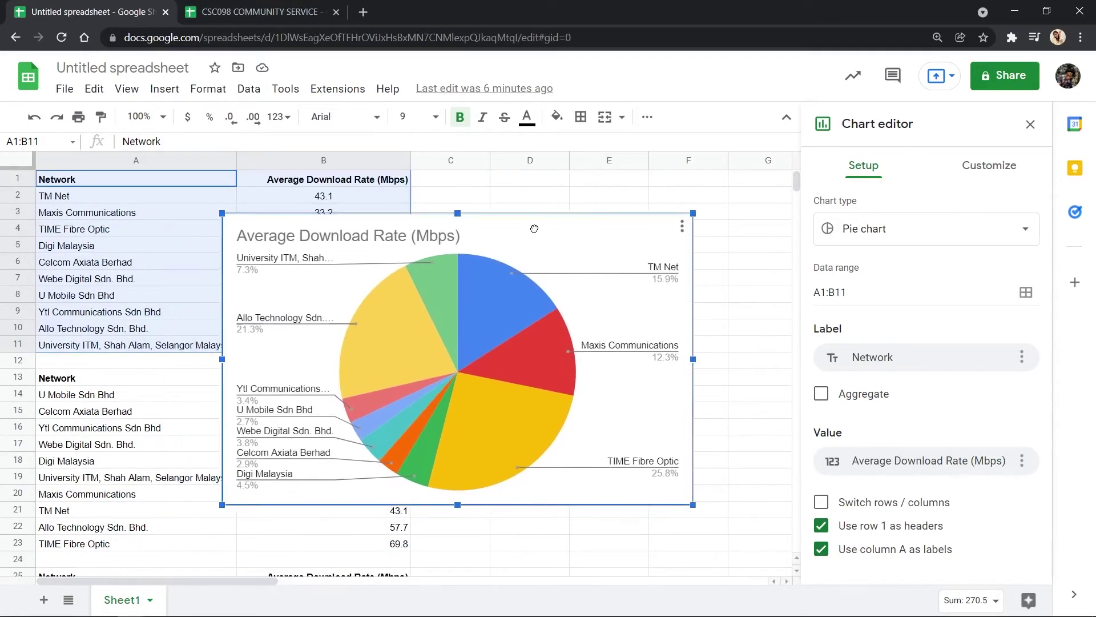
Step: Shrink the pie chart and place it to the right of the first table
left_click_drag(552, 297, 624, 285)
left_click_drag(233, 497, 338, 433)
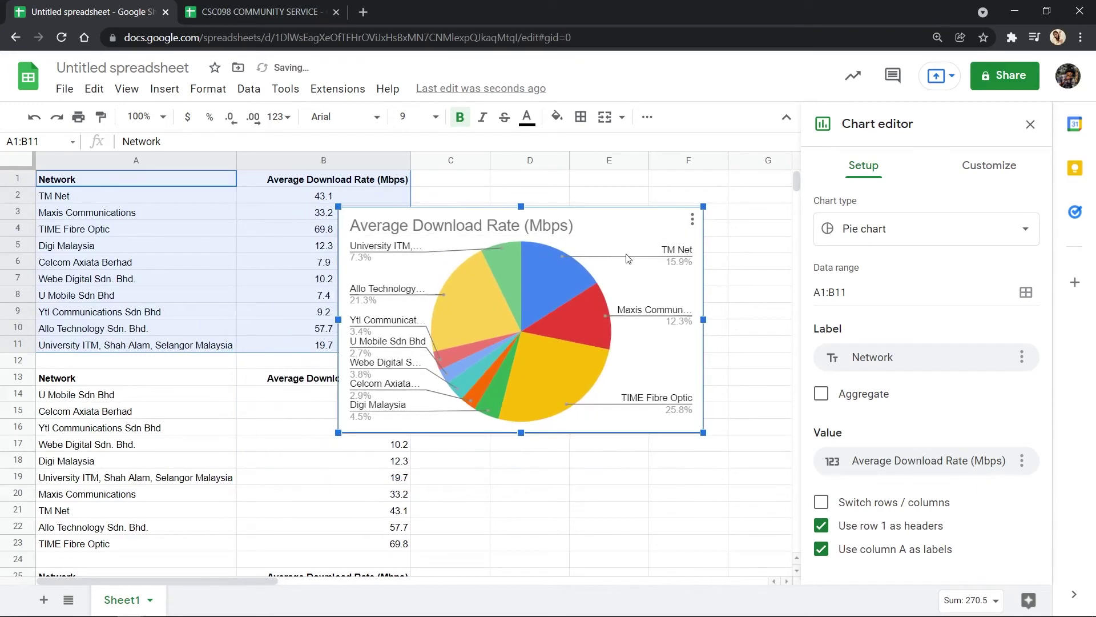
left_click_drag(616, 242, 701, 215)
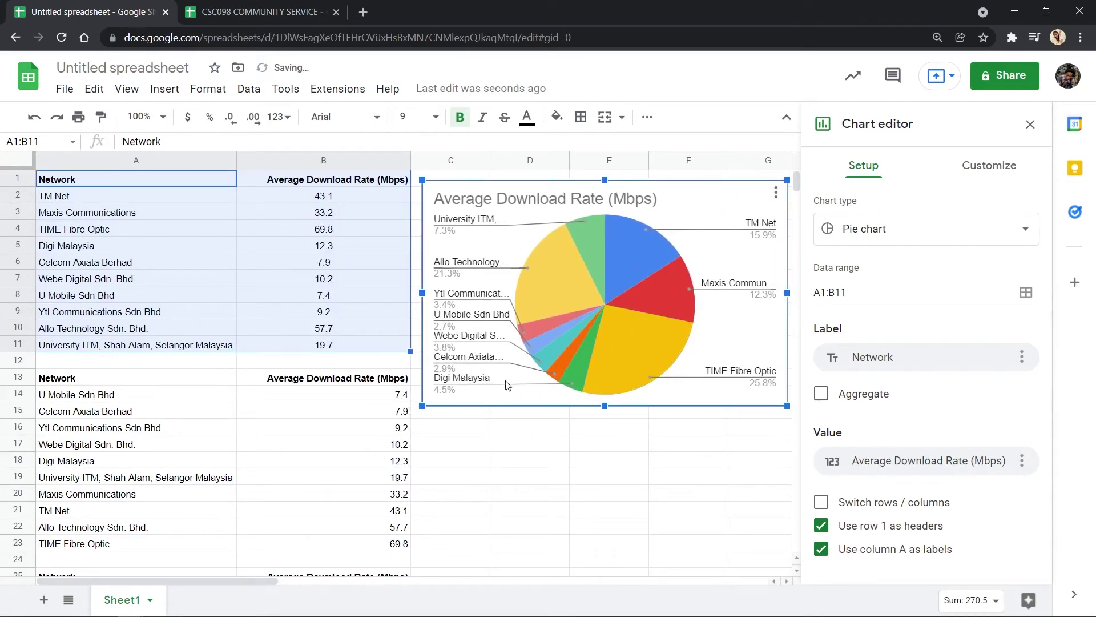
left_click_drag(418, 409, 452, 395)
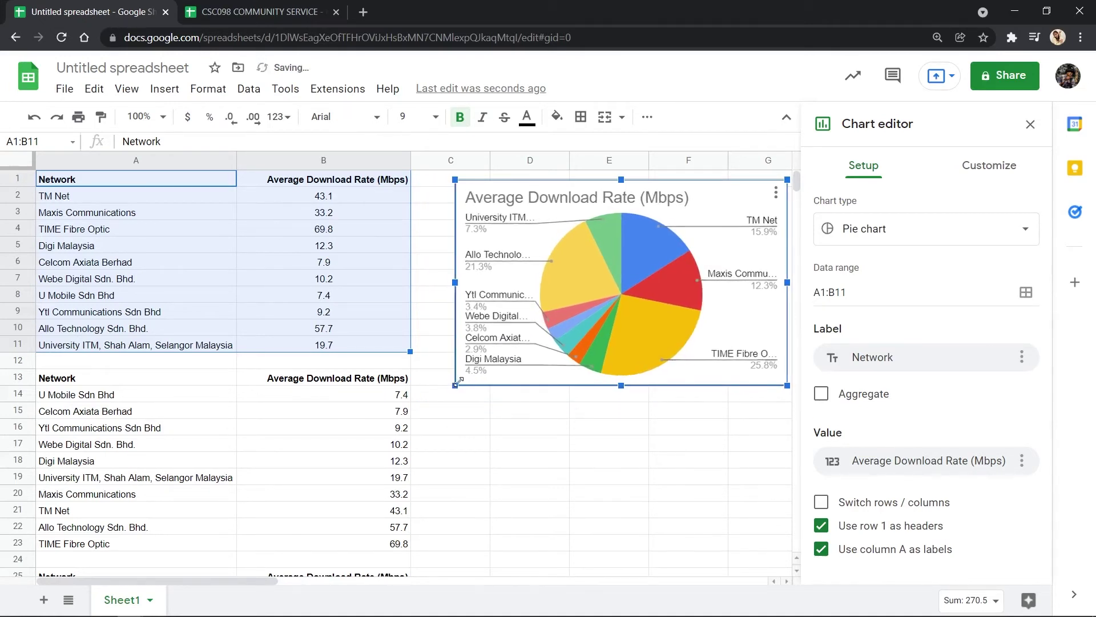
left_click_drag(451, 388, 525, 342)
left_click_drag(592, 334, 530, 330)
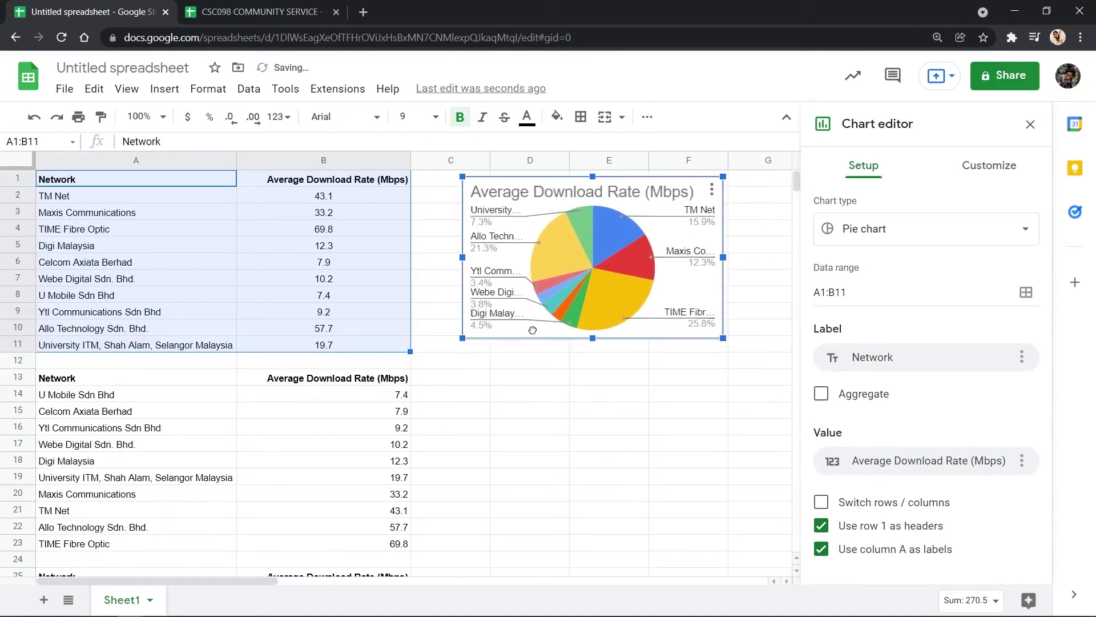
scroll(457, 429, "down", 2)
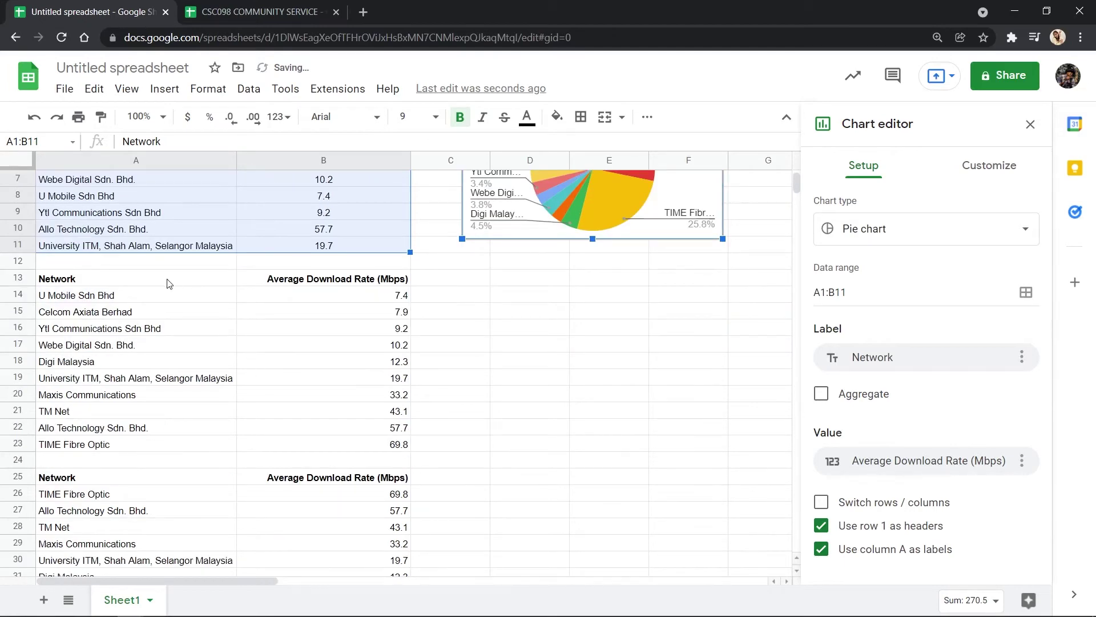
Step: Chart A13:B23 as a Column chart and shrink it to fit beside that table
left_click_drag(168, 283, 317, 446)
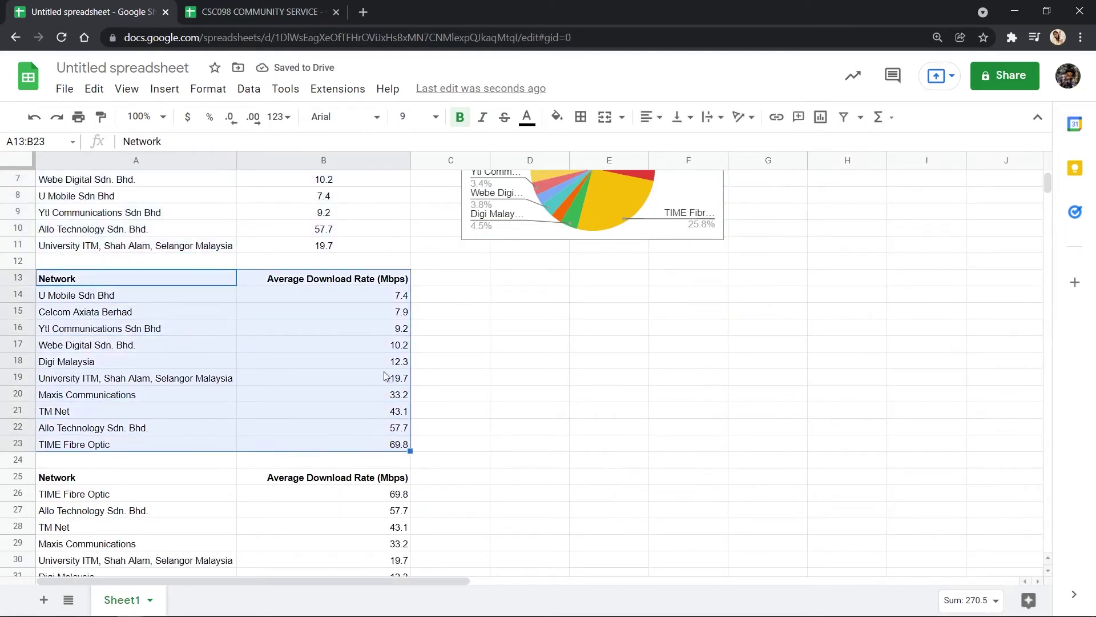
left_click(815, 119)
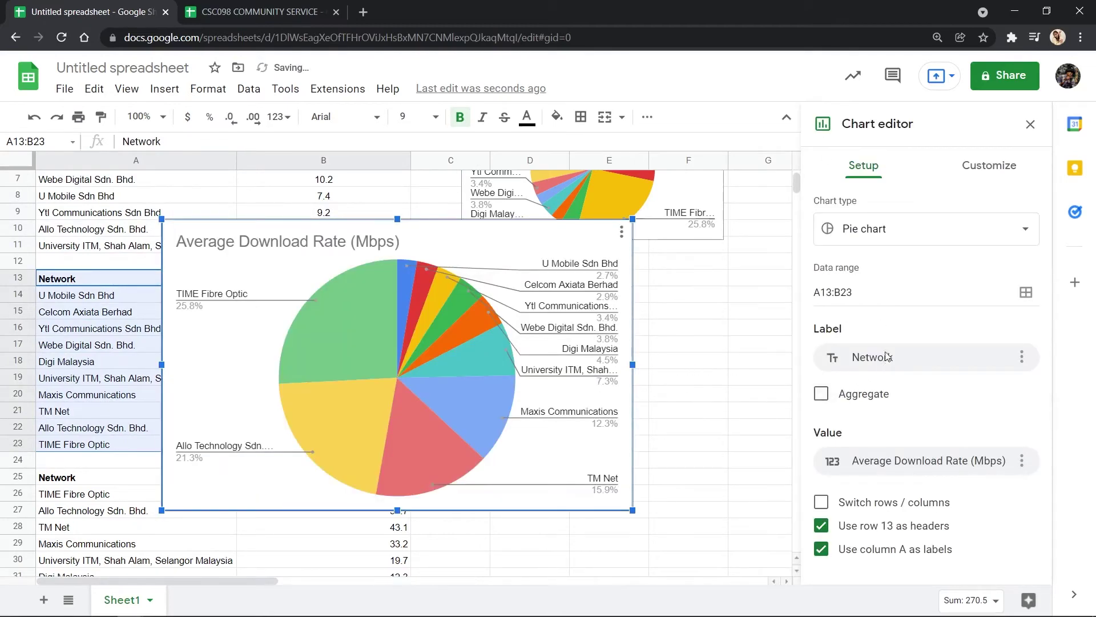
left_click(897, 230)
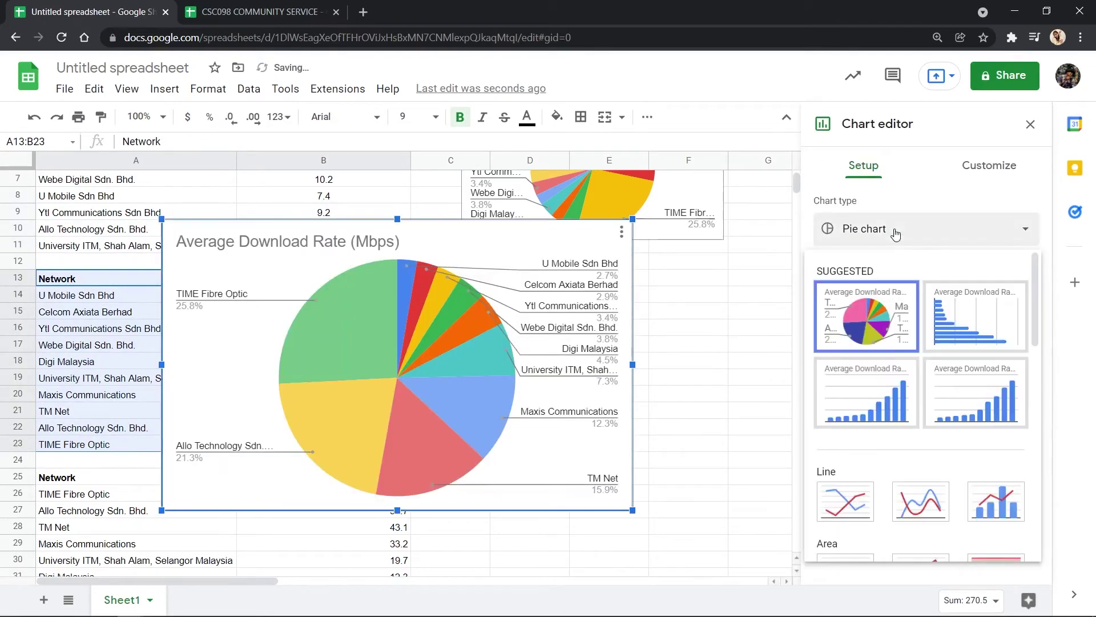
left_click(862, 403)
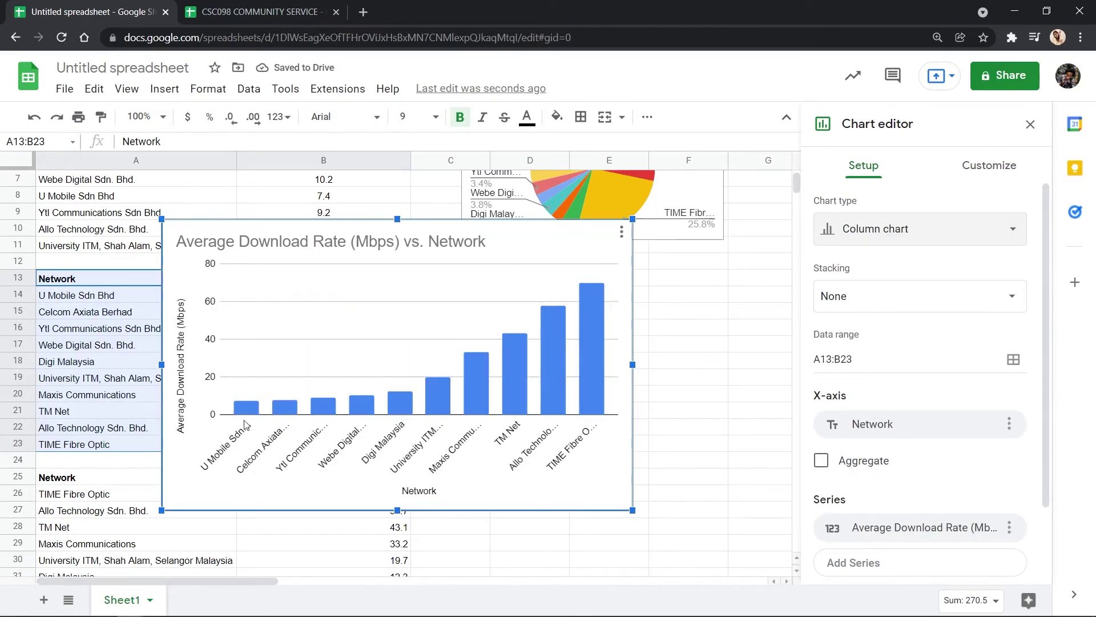
mouse_move(162, 510)
left_mouse_down()
mouse_move(350, 405)
mouse_move(473, 432)
left_mouse_up()
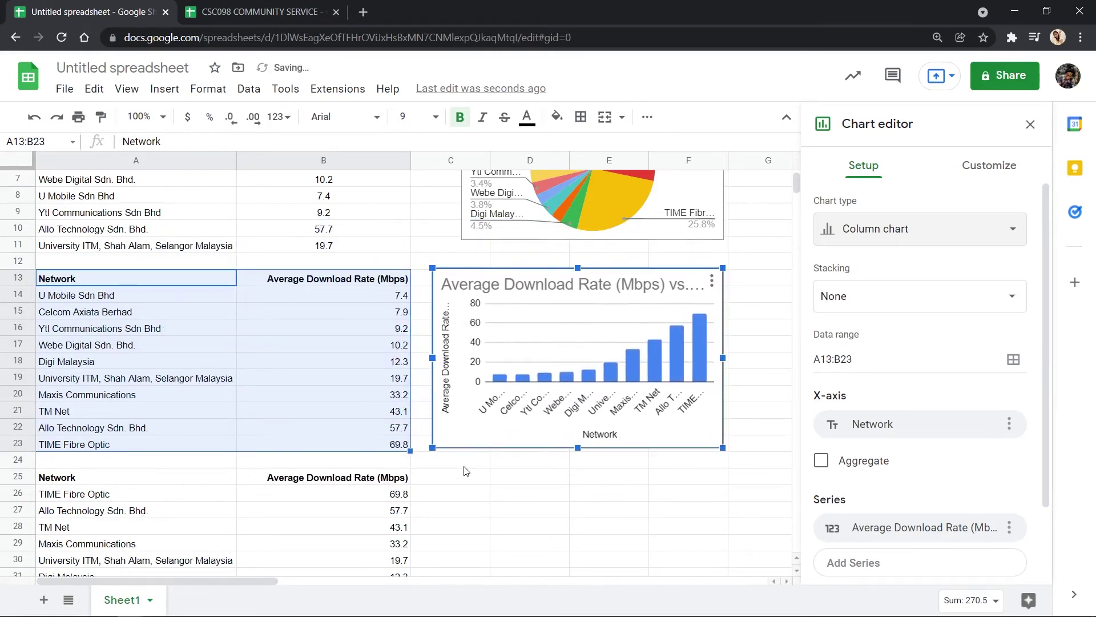
scroll(451, 466, "down", 2)
scroll(240, 374, "down", 1)
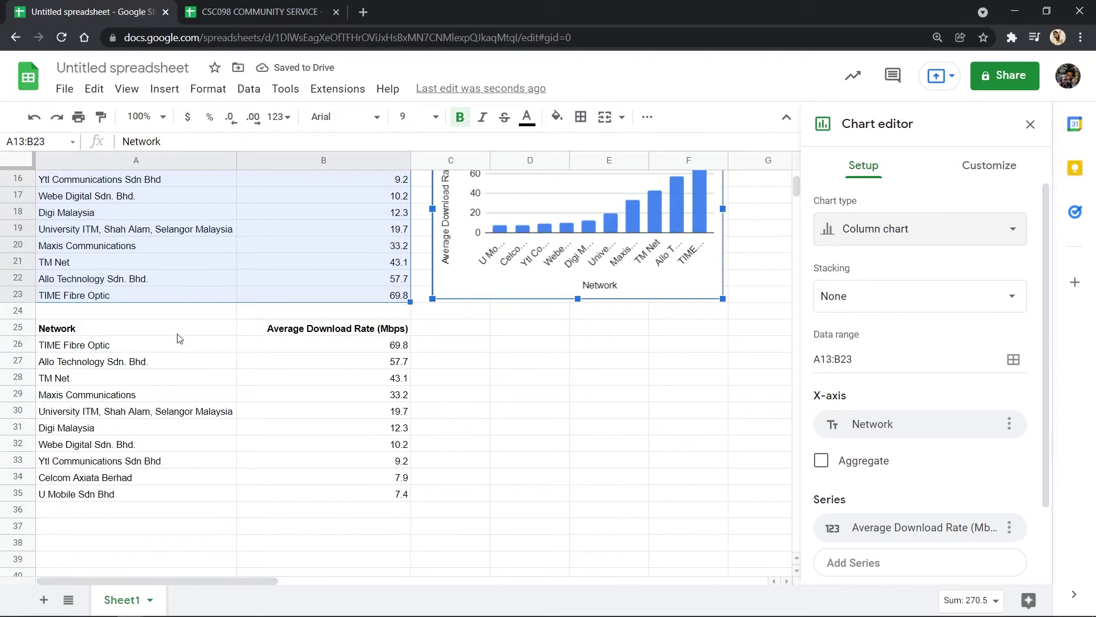
Step: Chart A25:B35 as a Bar chart, shrink it, and move it below the column chart
mouse_move(194, 328)
left_mouse_down()
mouse_move(362, 443)
mouse_move(377, 493)
left_mouse_up()
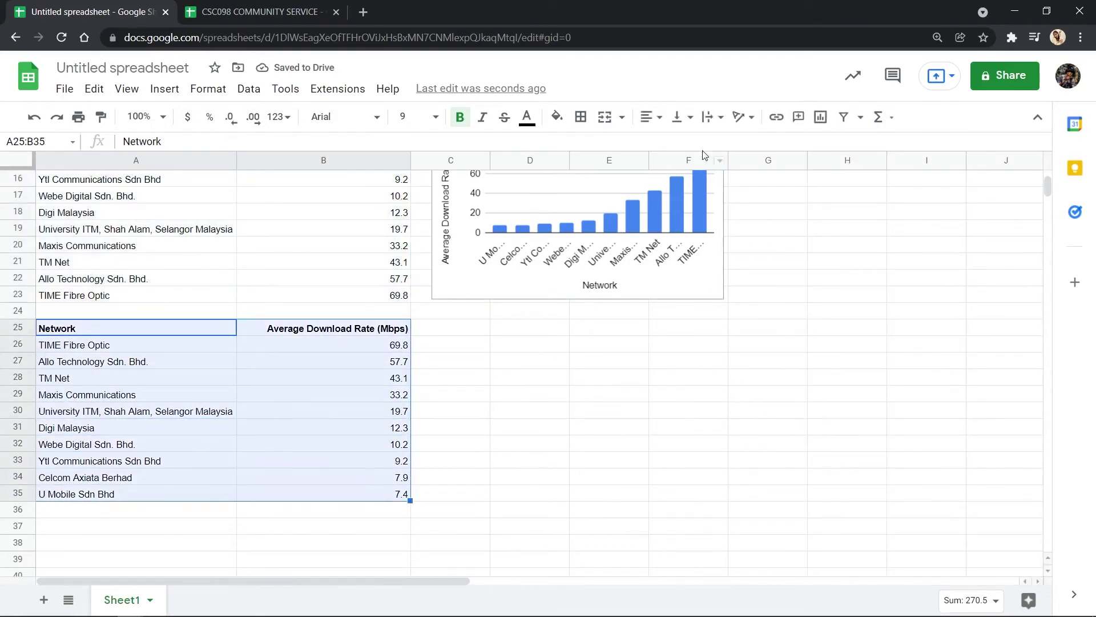
left_click(820, 117)
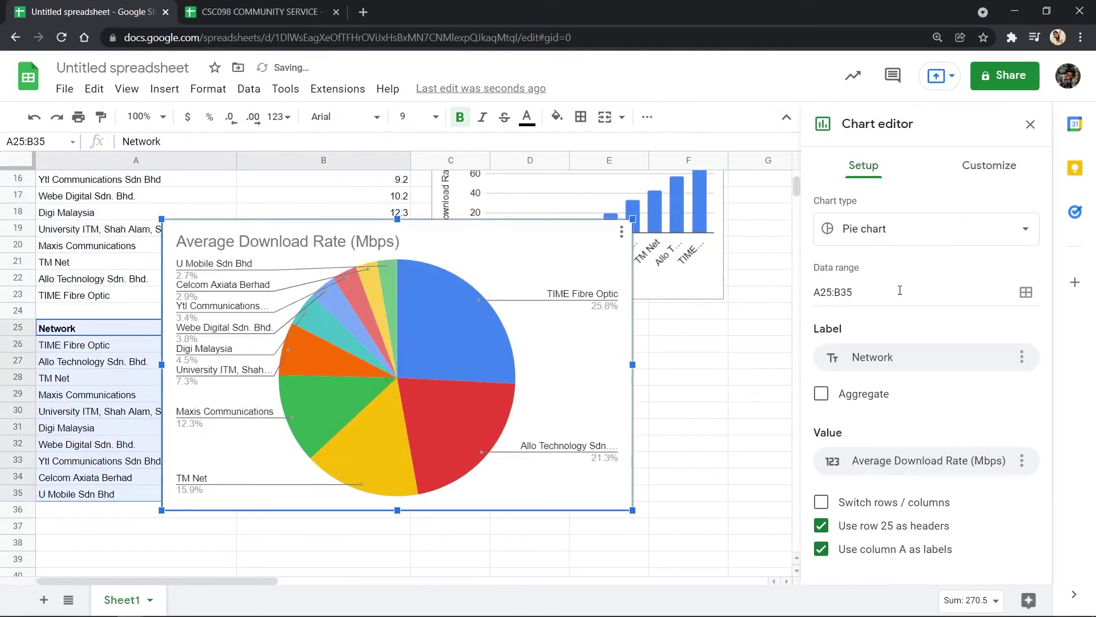
left_click(874, 228)
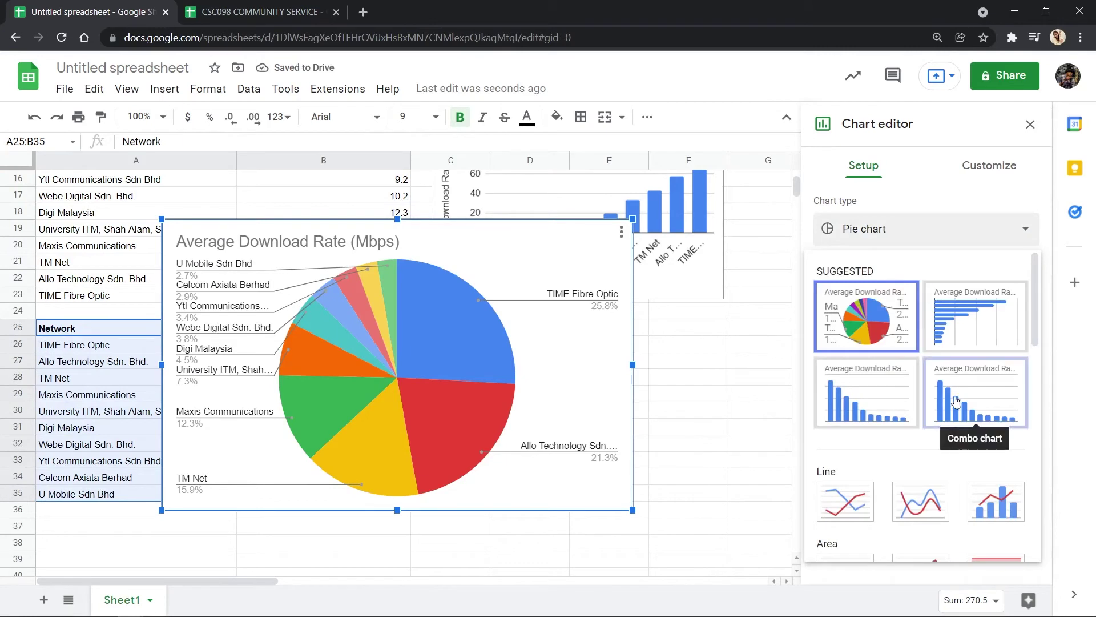
left_click(947, 327)
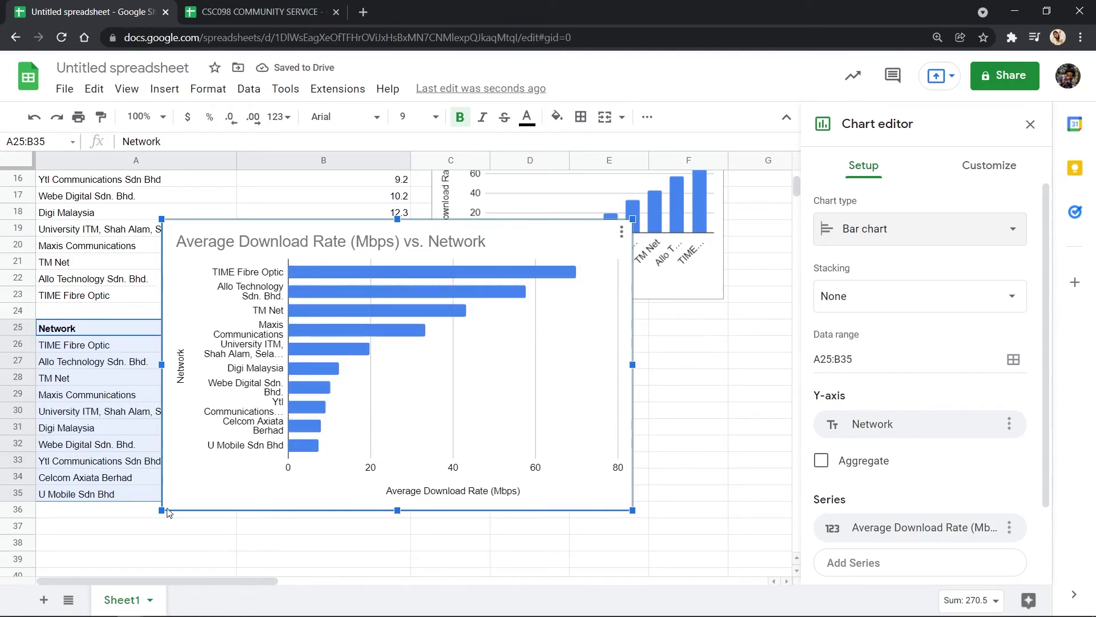
left_click_drag(162, 510, 360, 443)
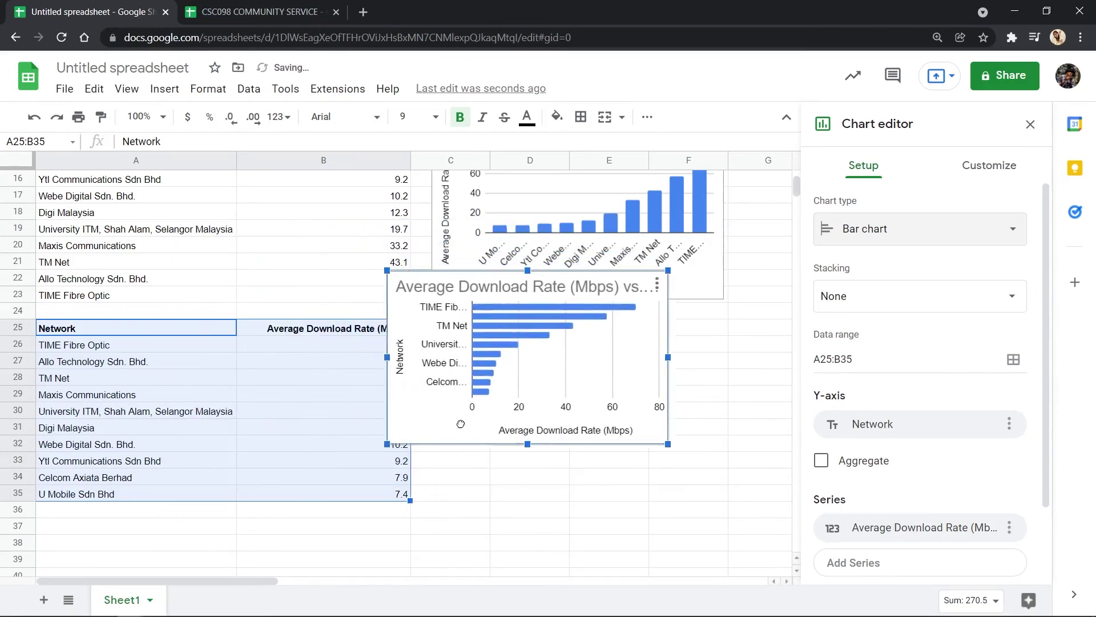
mouse_move(431, 365)
left_mouse_down()
mouse_move(508, 484)
mouse_move(481, 470)
left_mouse_up()
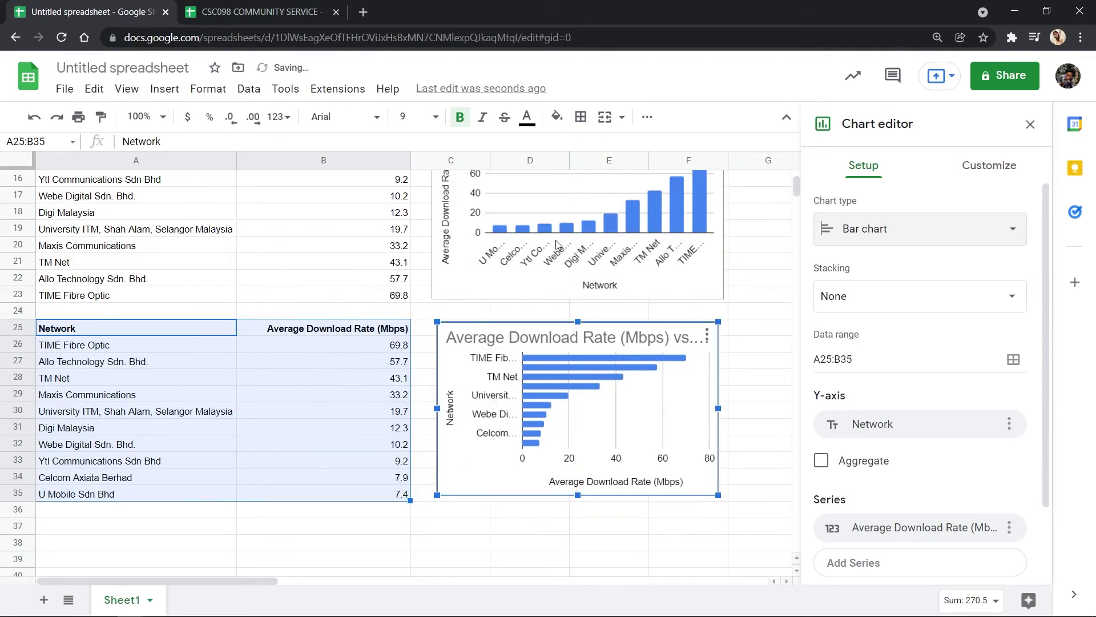
scroll(537, 400, "up", 5)
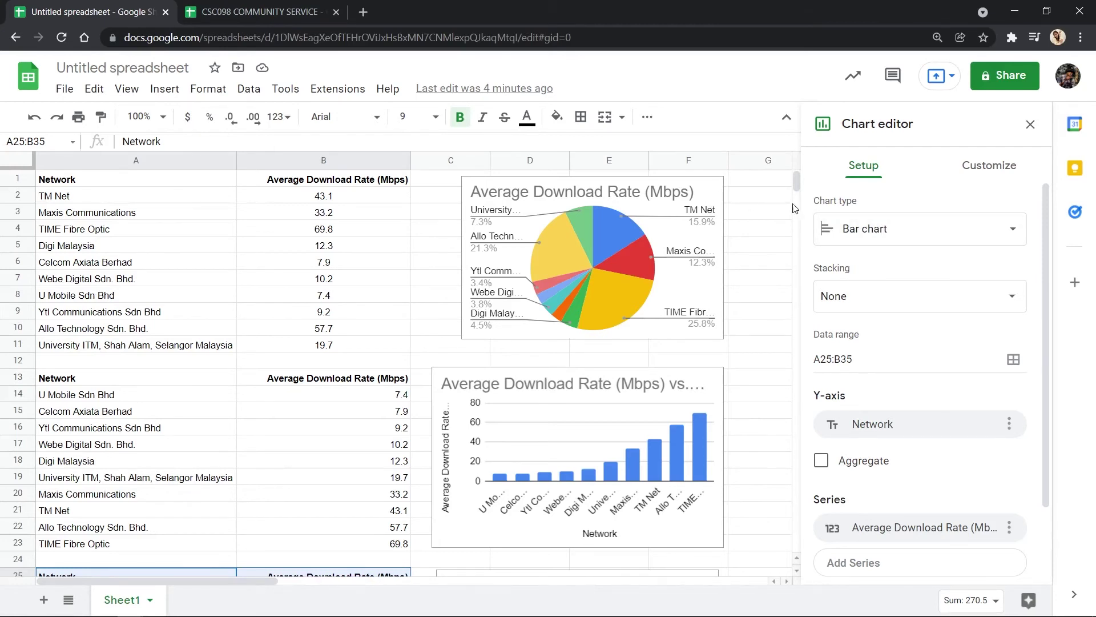
Step: In the pie chart's Chart style, tick 3D and set Background color to cyan
left_click(711, 199)
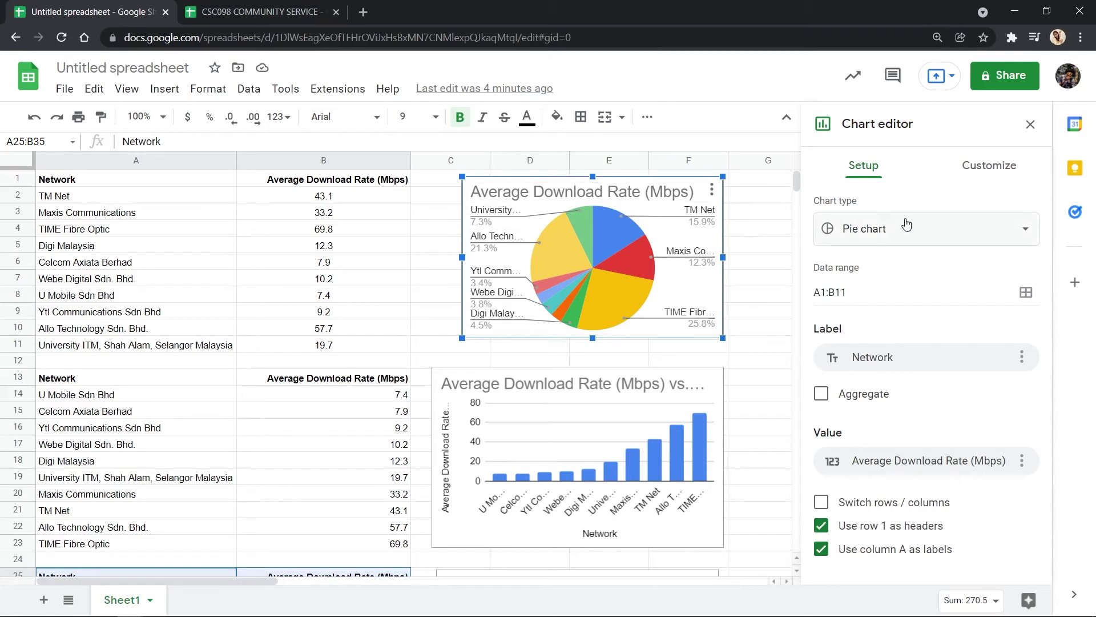
left_click(954, 177)
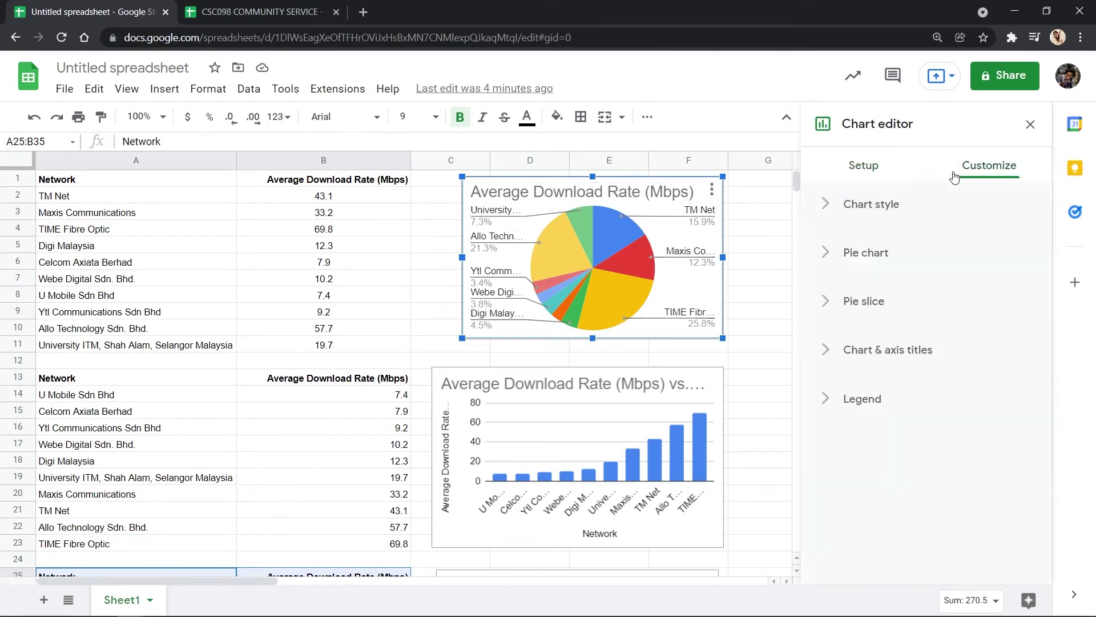
left_click(872, 207)
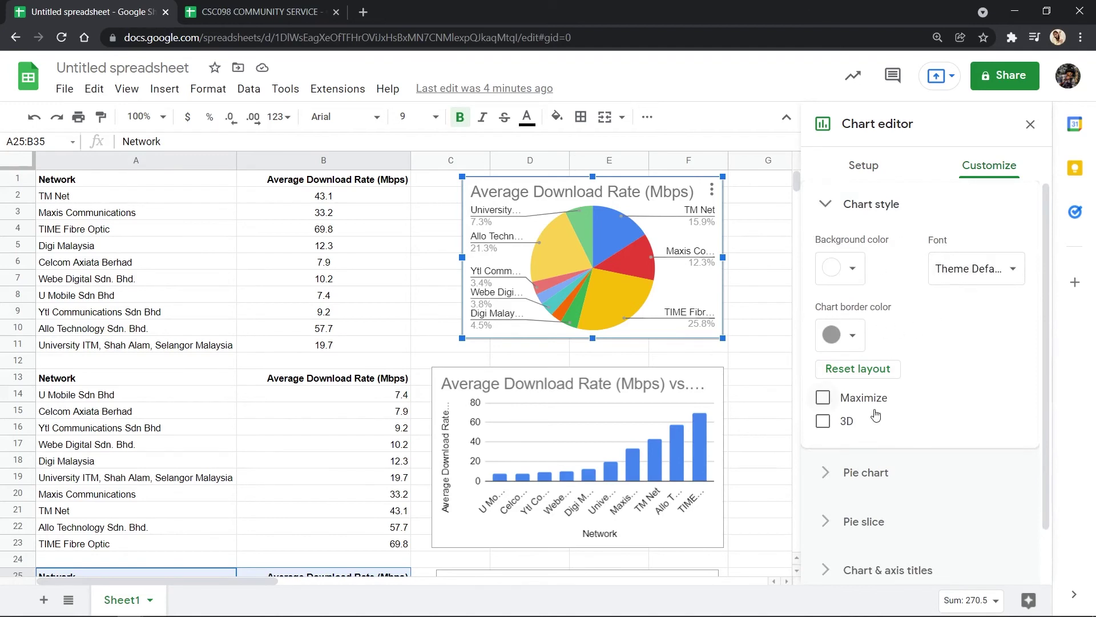
left_click(824, 422)
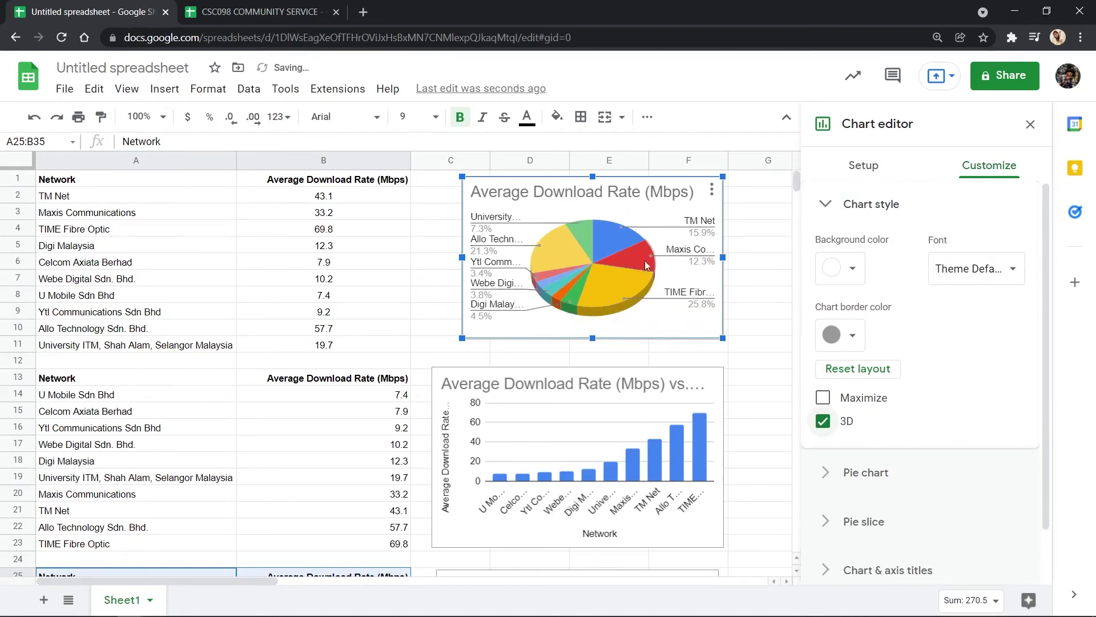
left_click(849, 269)
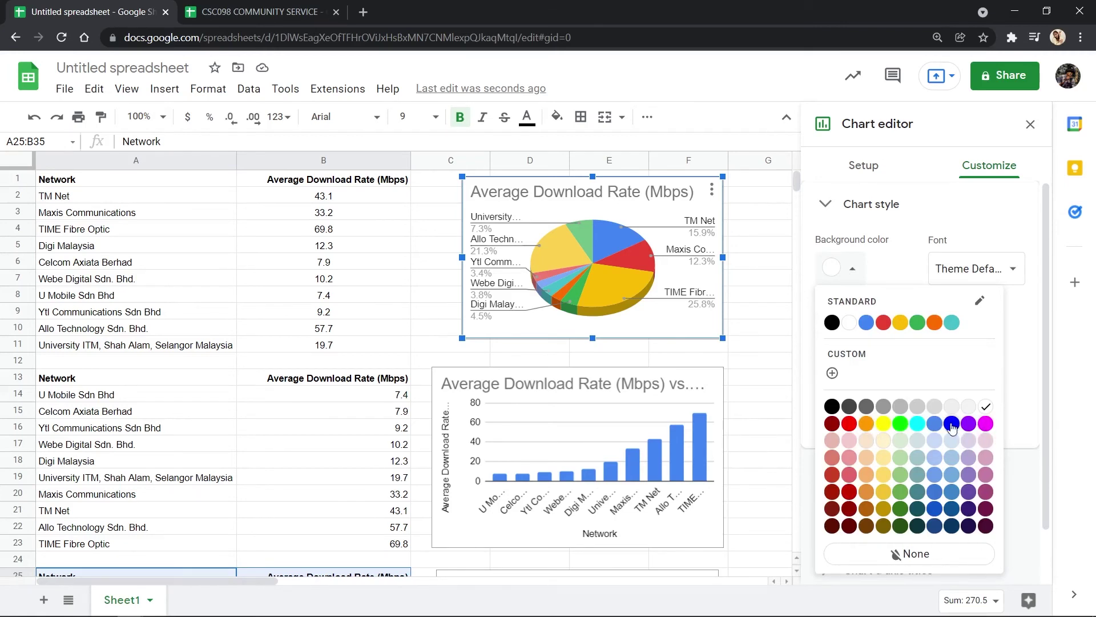
left_click(918, 424)
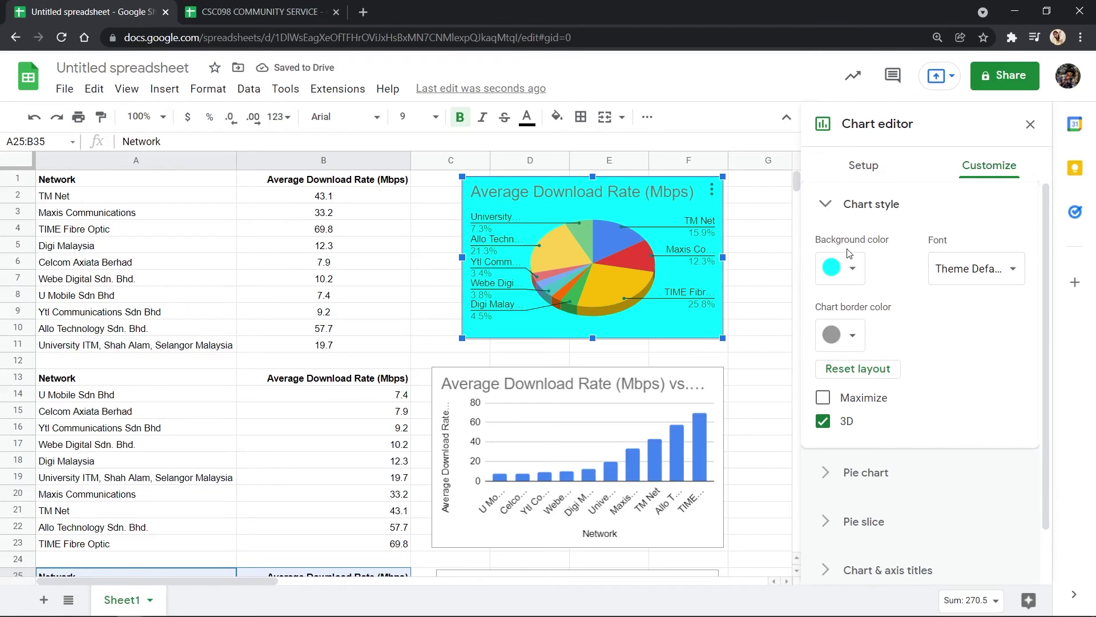
scroll(730, 348, "down", 1)
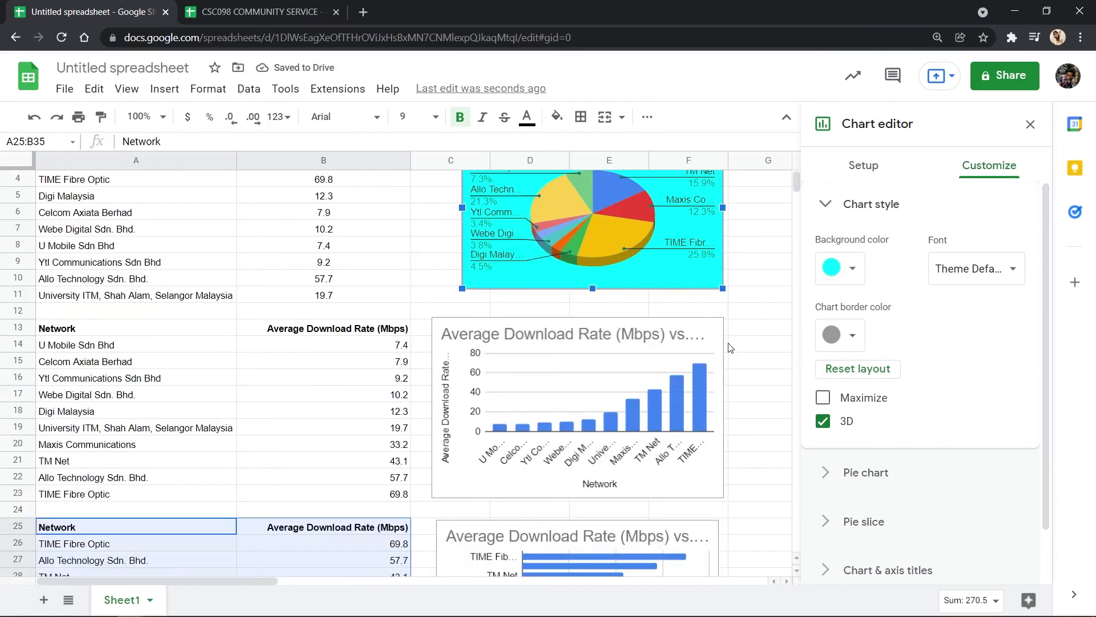
left_click(697, 333)
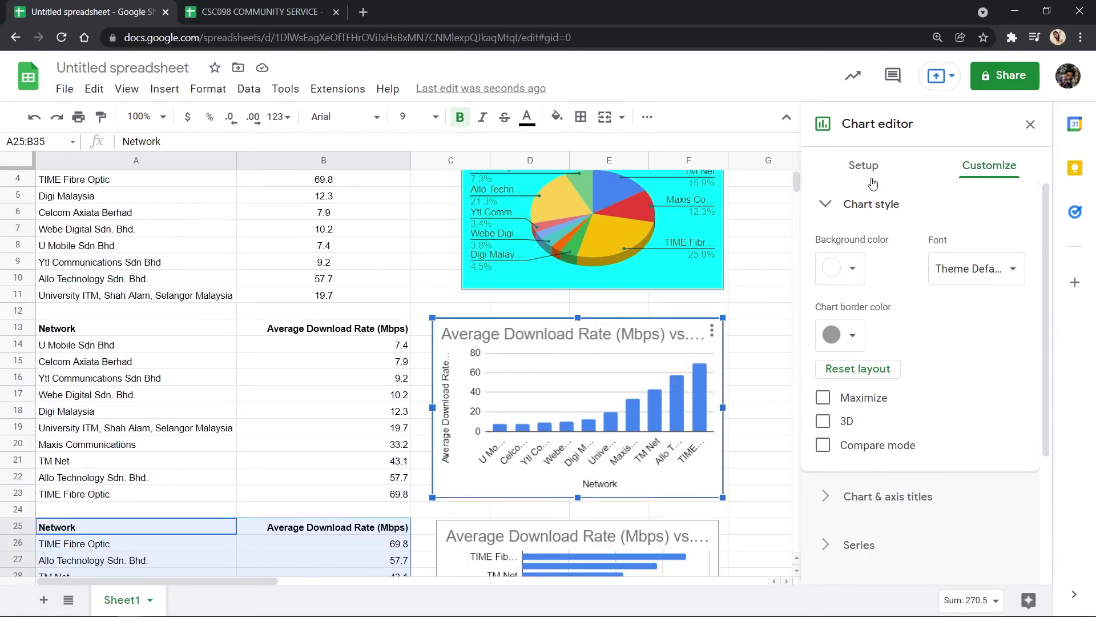
Step: Make the column chart 3D with a cyan background
left_click(829, 425)
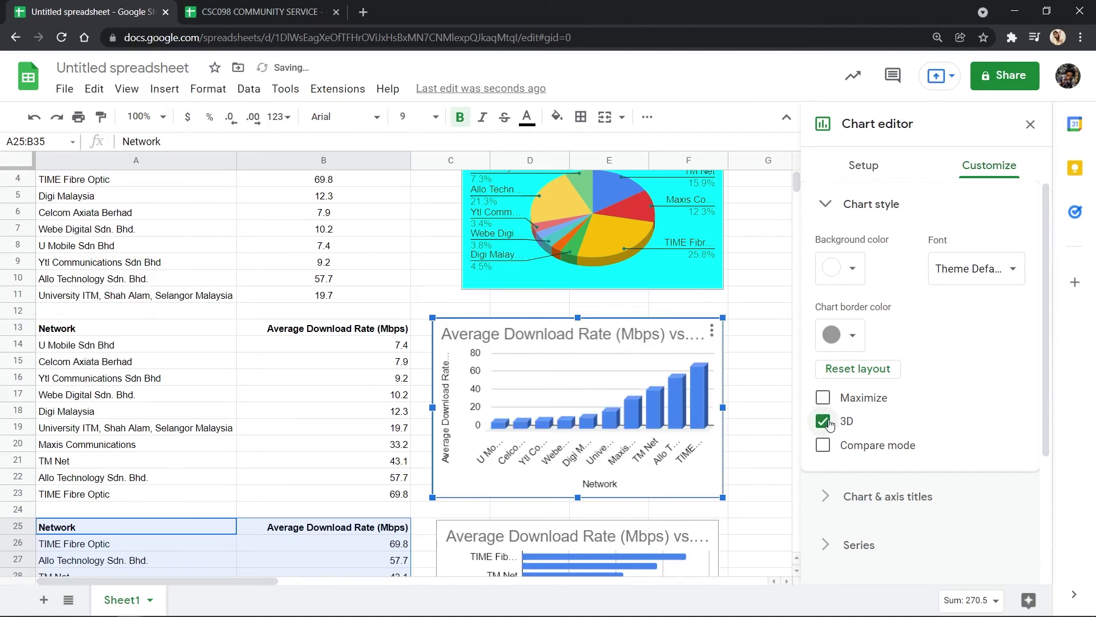
left_click(849, 269)
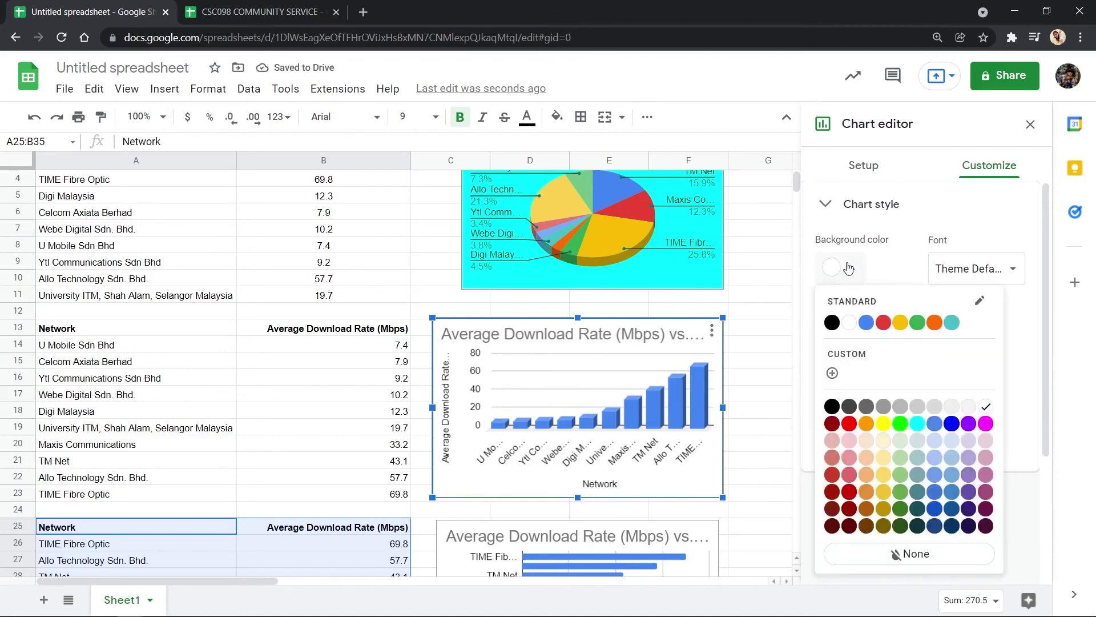
left_click(917, 423)
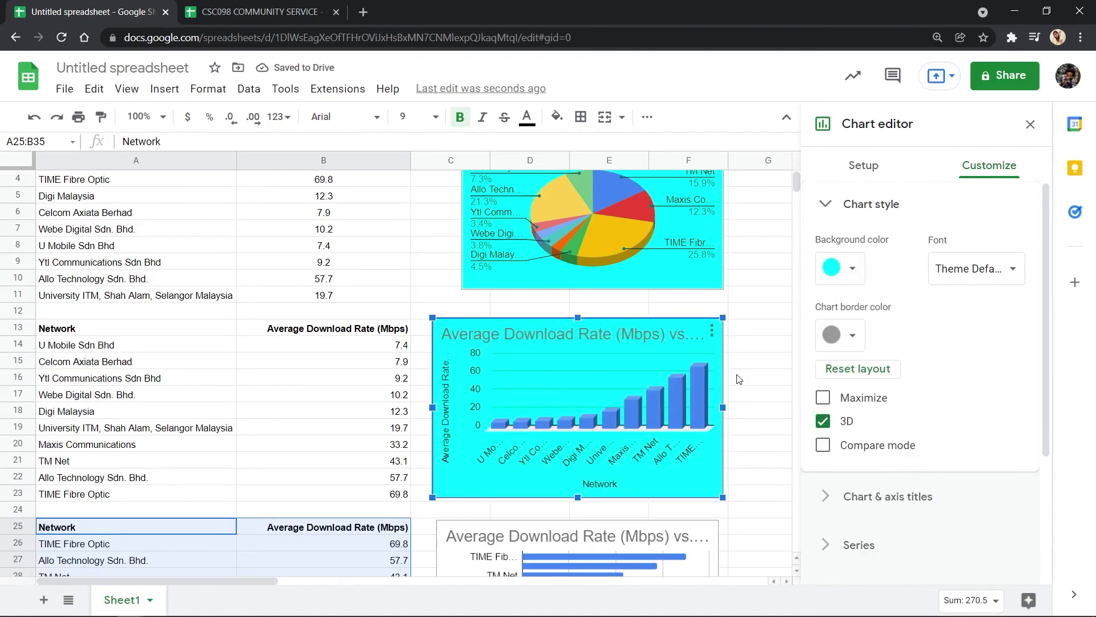
scroll(734, 379, "down", 1)
scroll(732, 379, "down", 4)
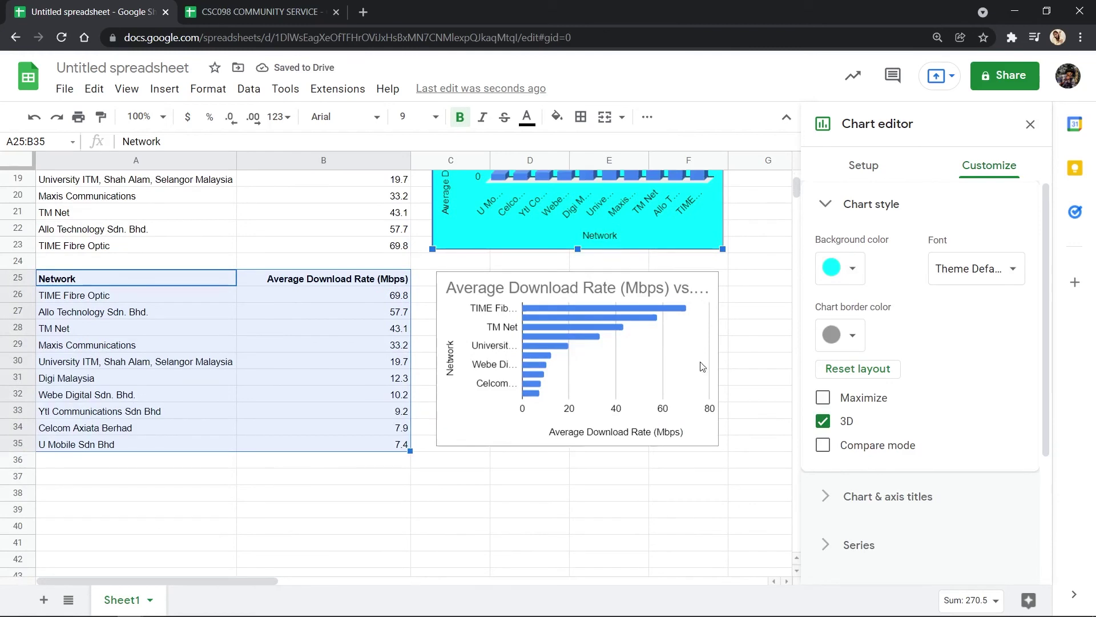
Step: Make the bar chart 3D with a cyan background
left_click(706, 285)
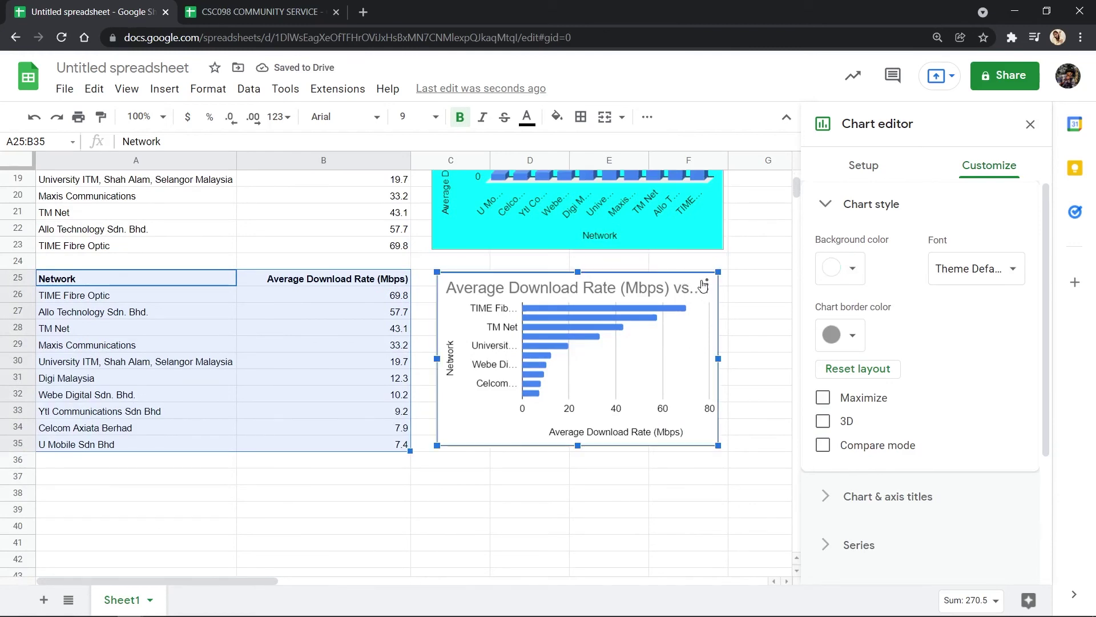
left_click(841, 424)
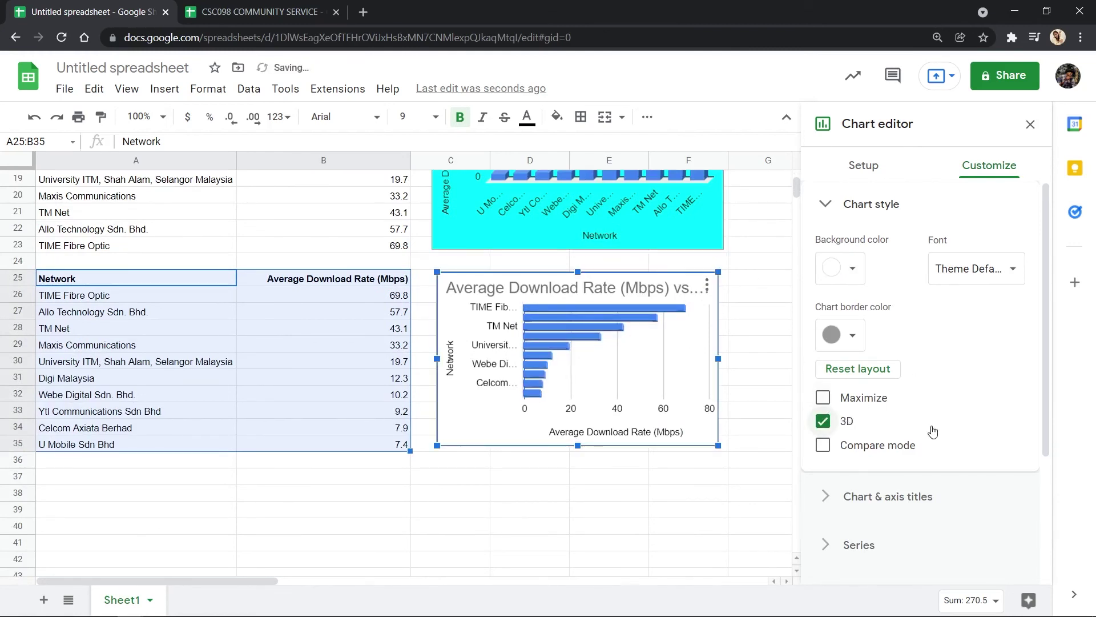
left_click(841, 268)
left_click(892, 391)
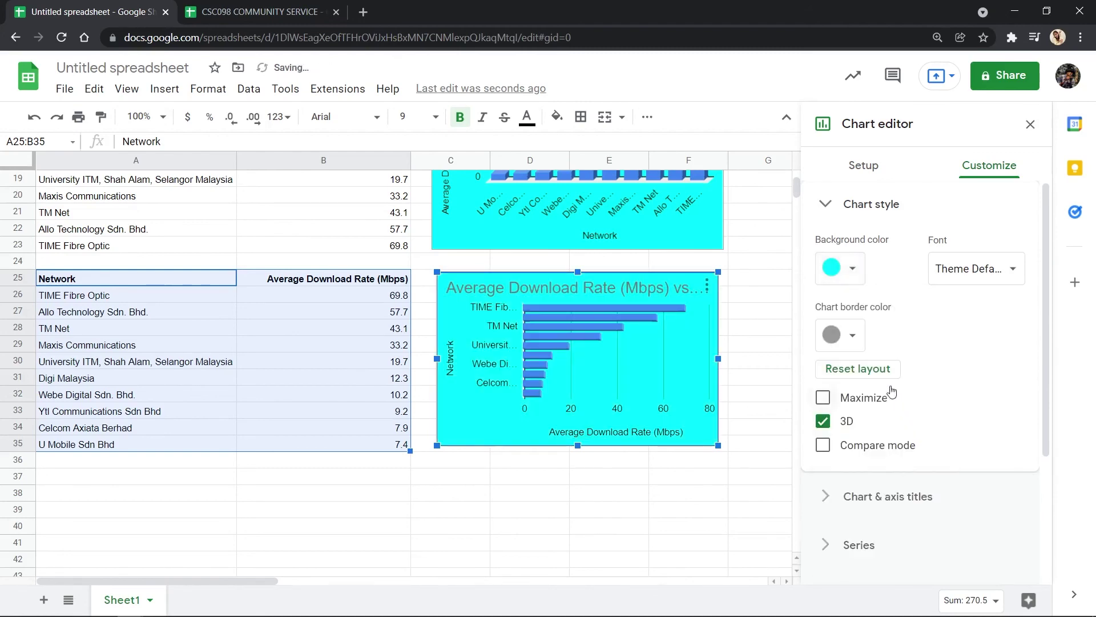
scroll(634, 335, "up", 2)
scroll(634, 334, "up", 3)
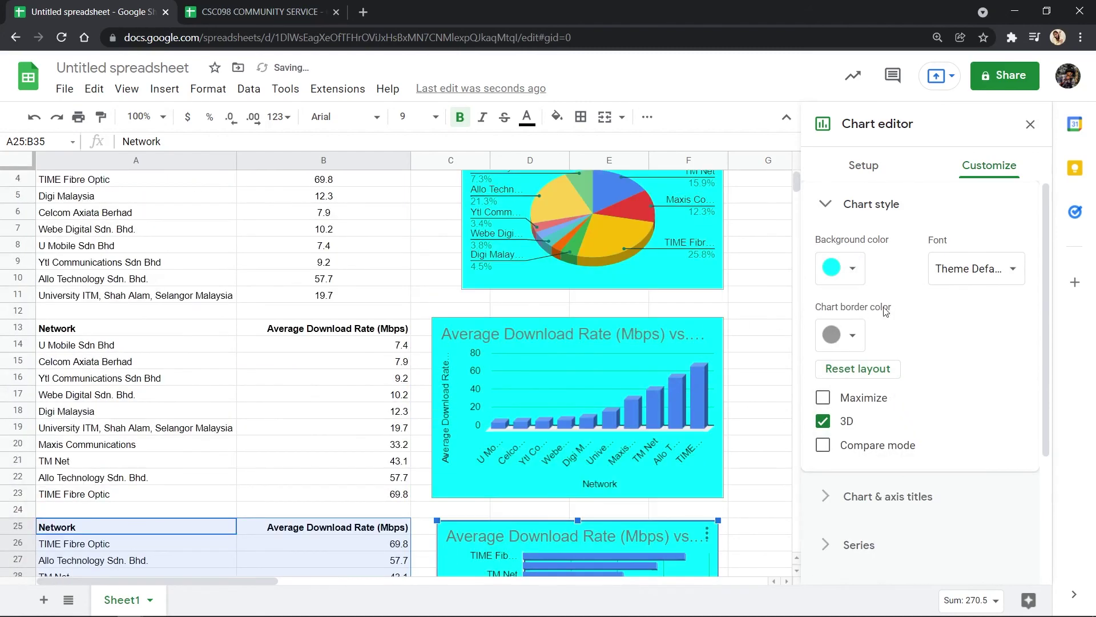
scroll(771, 501, "up", 1)
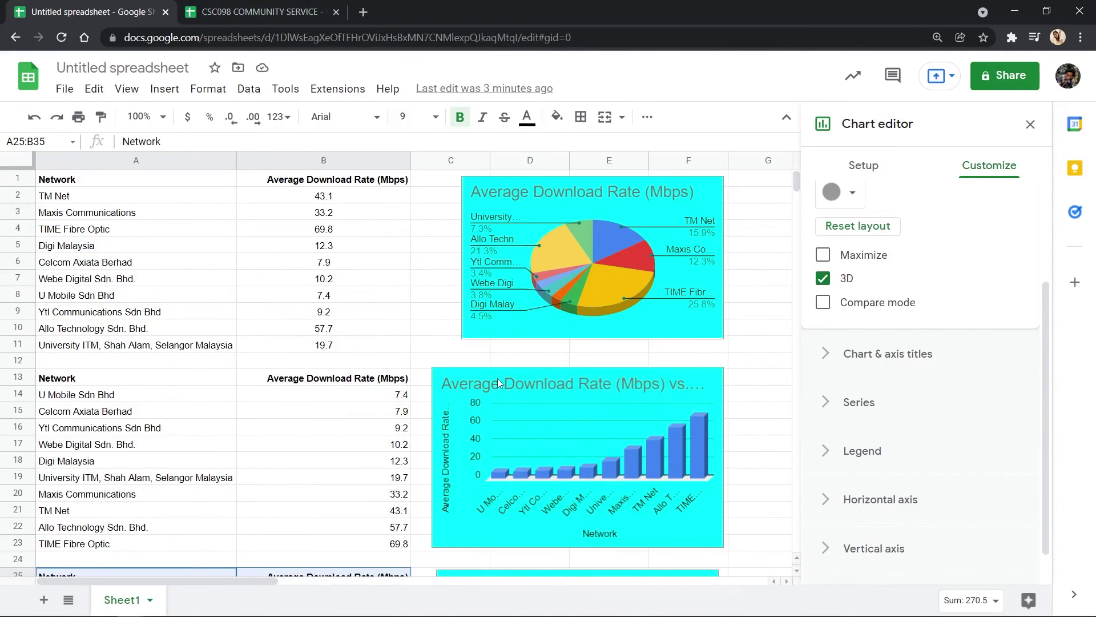
scroll(428, 310, "down", 2)
scroll(428, 310, "down", 1)
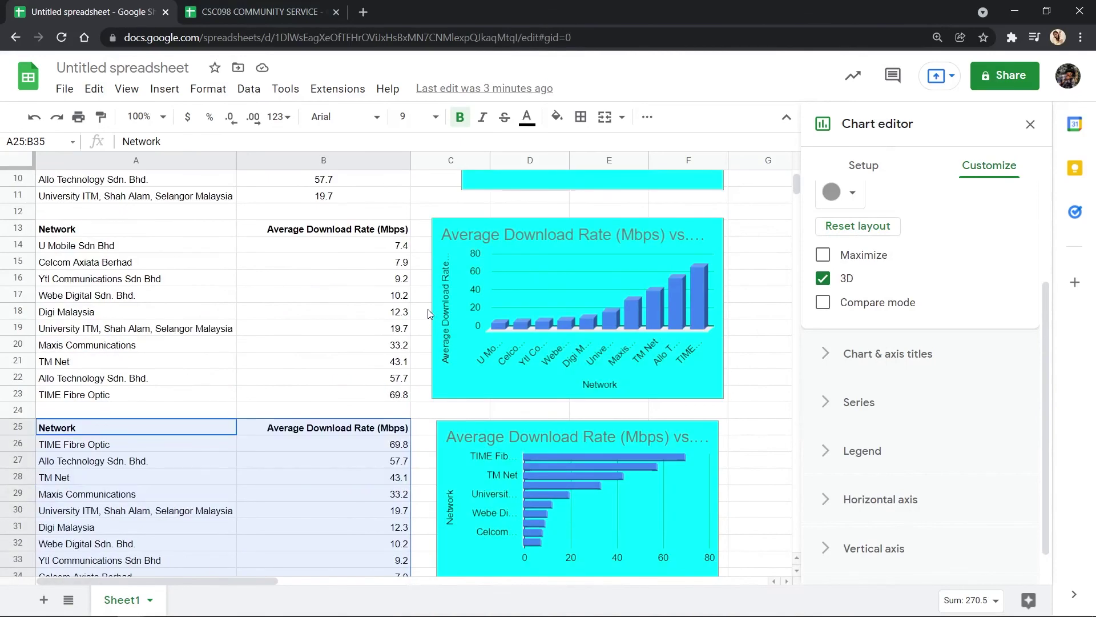
scroll(427, 320, "down", 3)
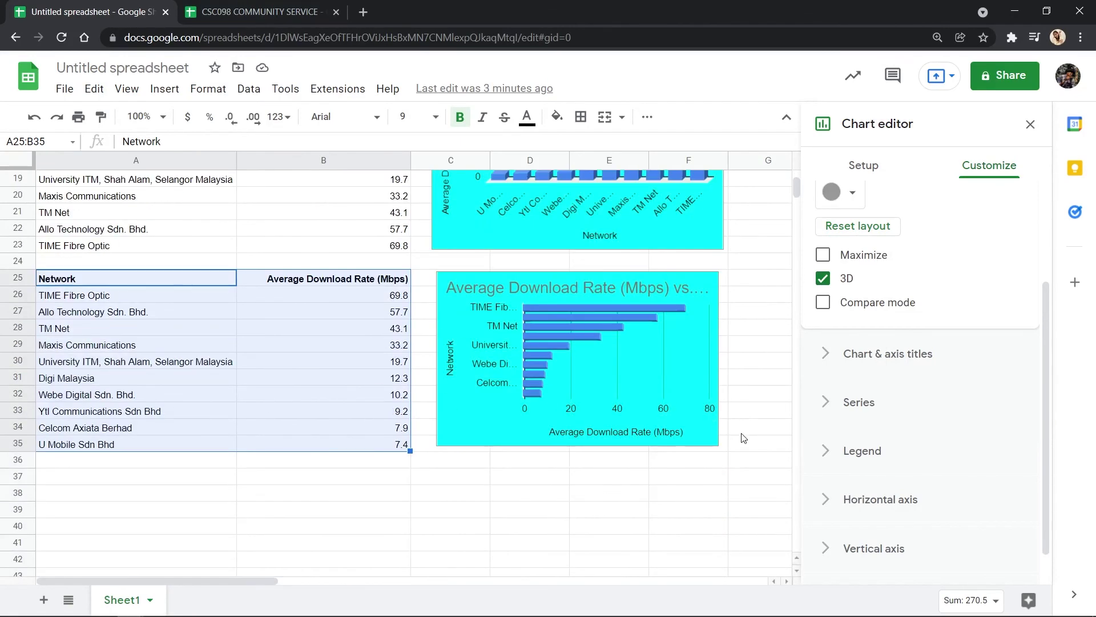
scroll(743, 438, "up", 3)
scroll(524, 337, "up", 3)
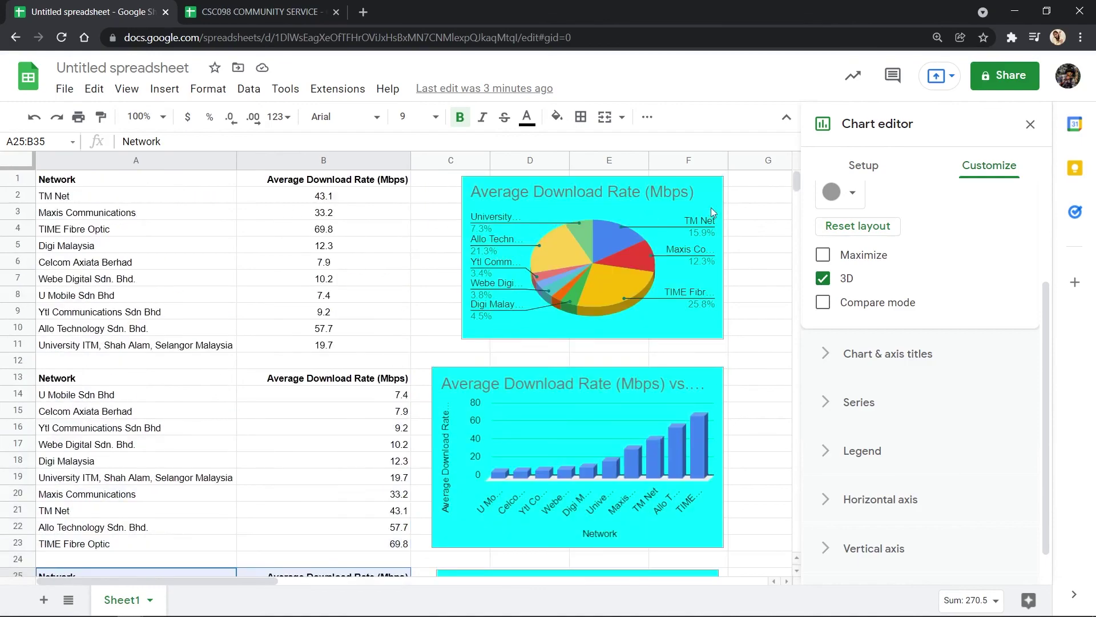